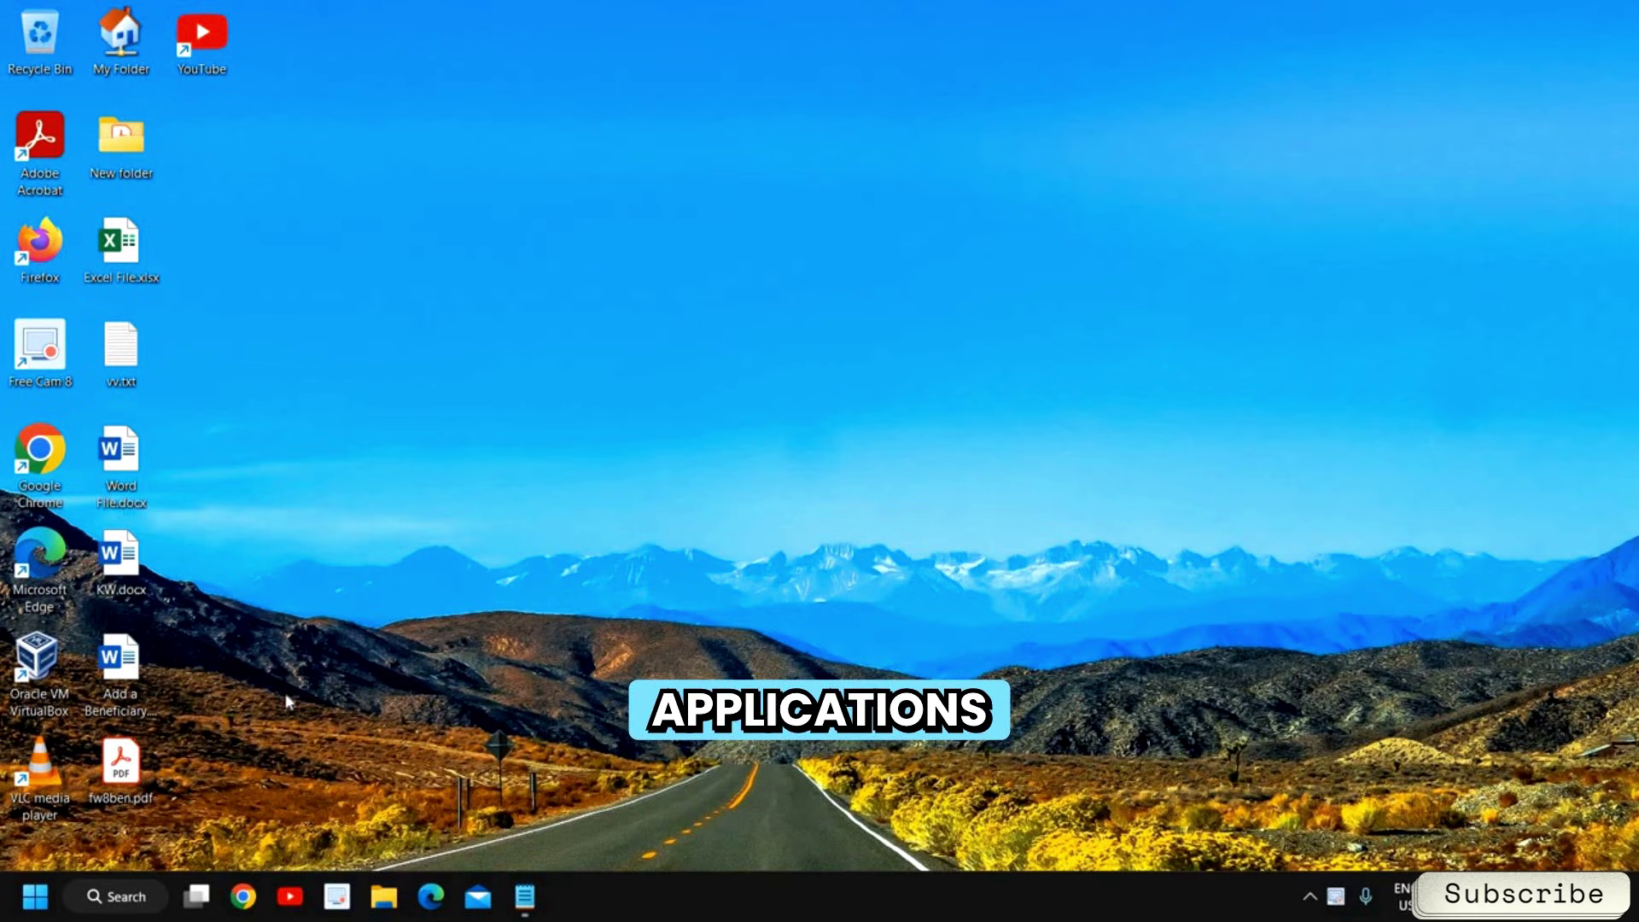
Bring up the Run dialog from the Start button's power-user menu to enter appwiz.cpl.
right_click(31, 899)
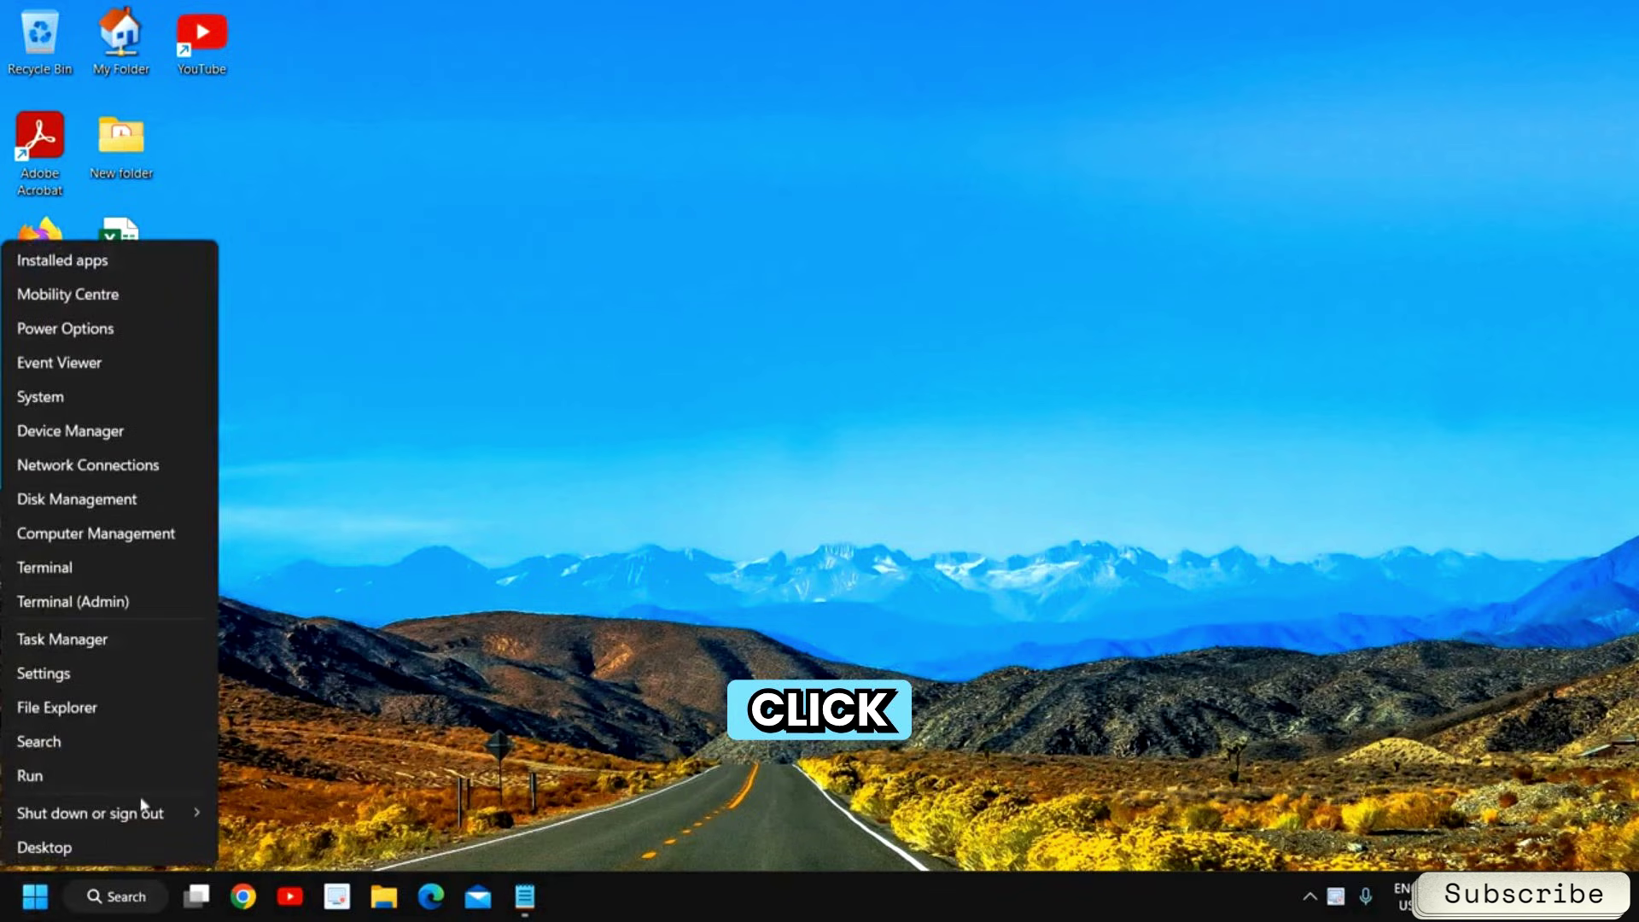
click(77, 772)
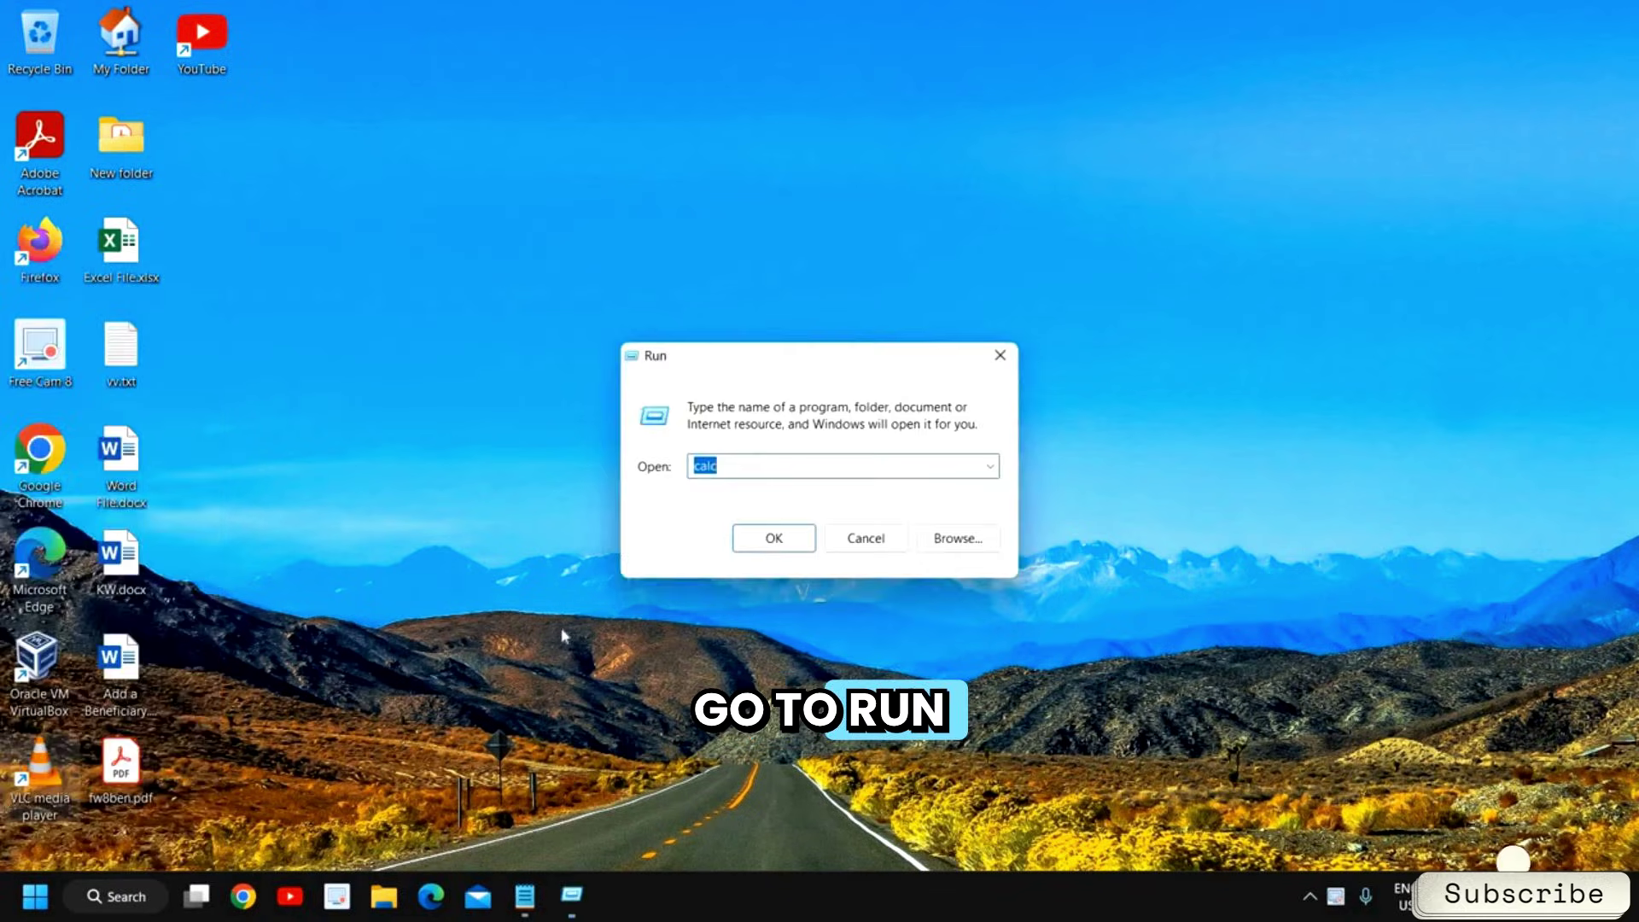
text(app)
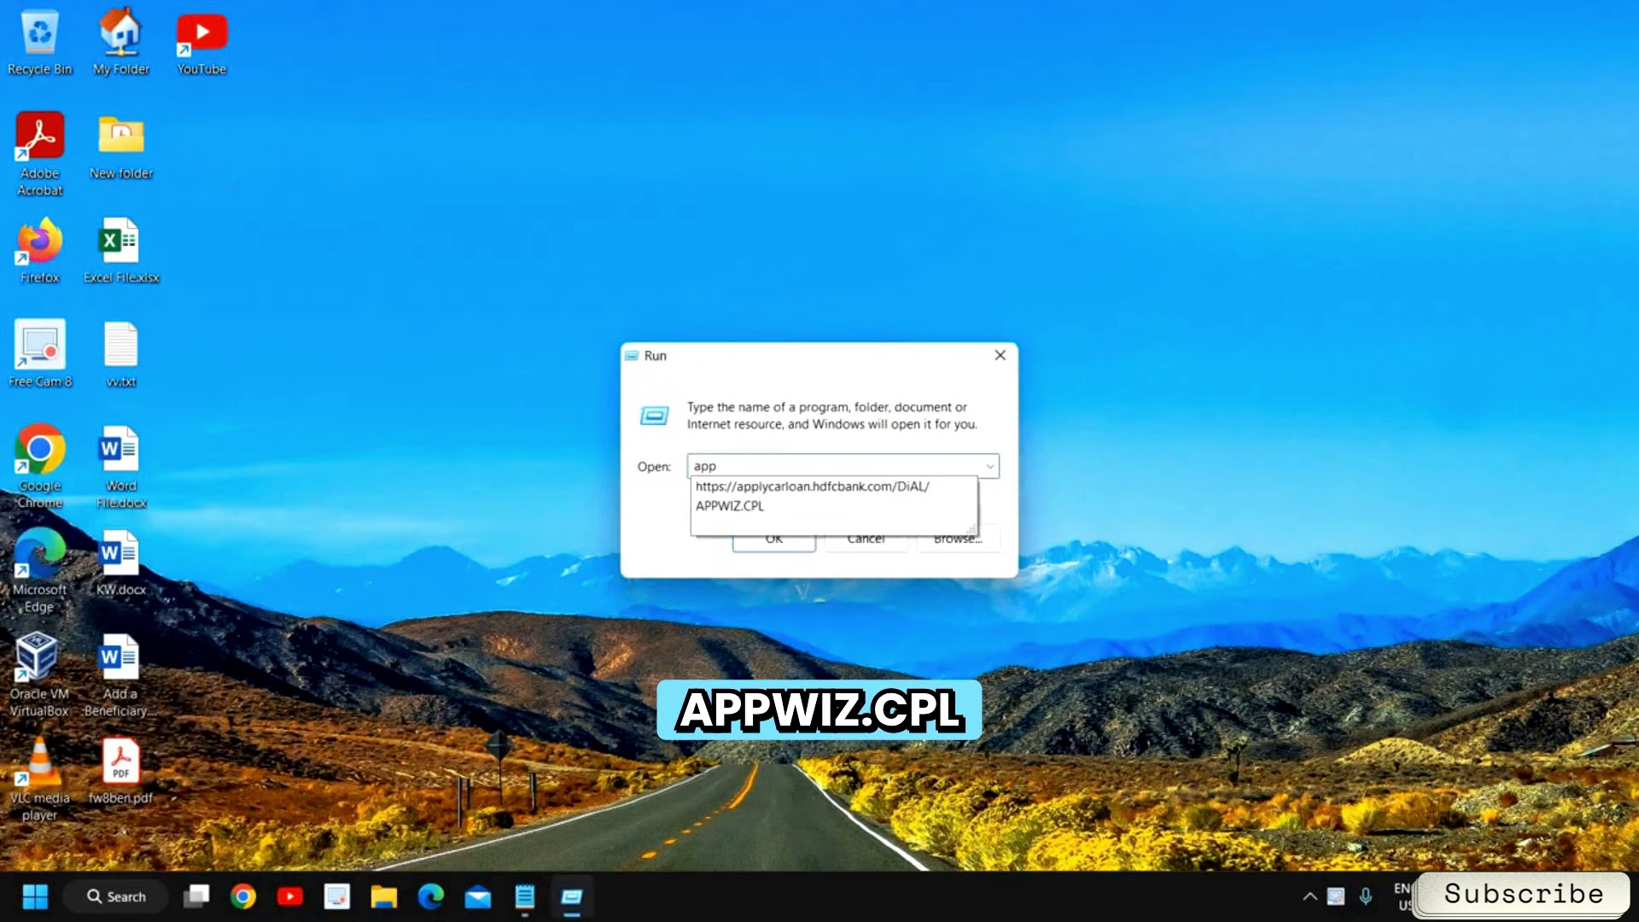
text(wiz)
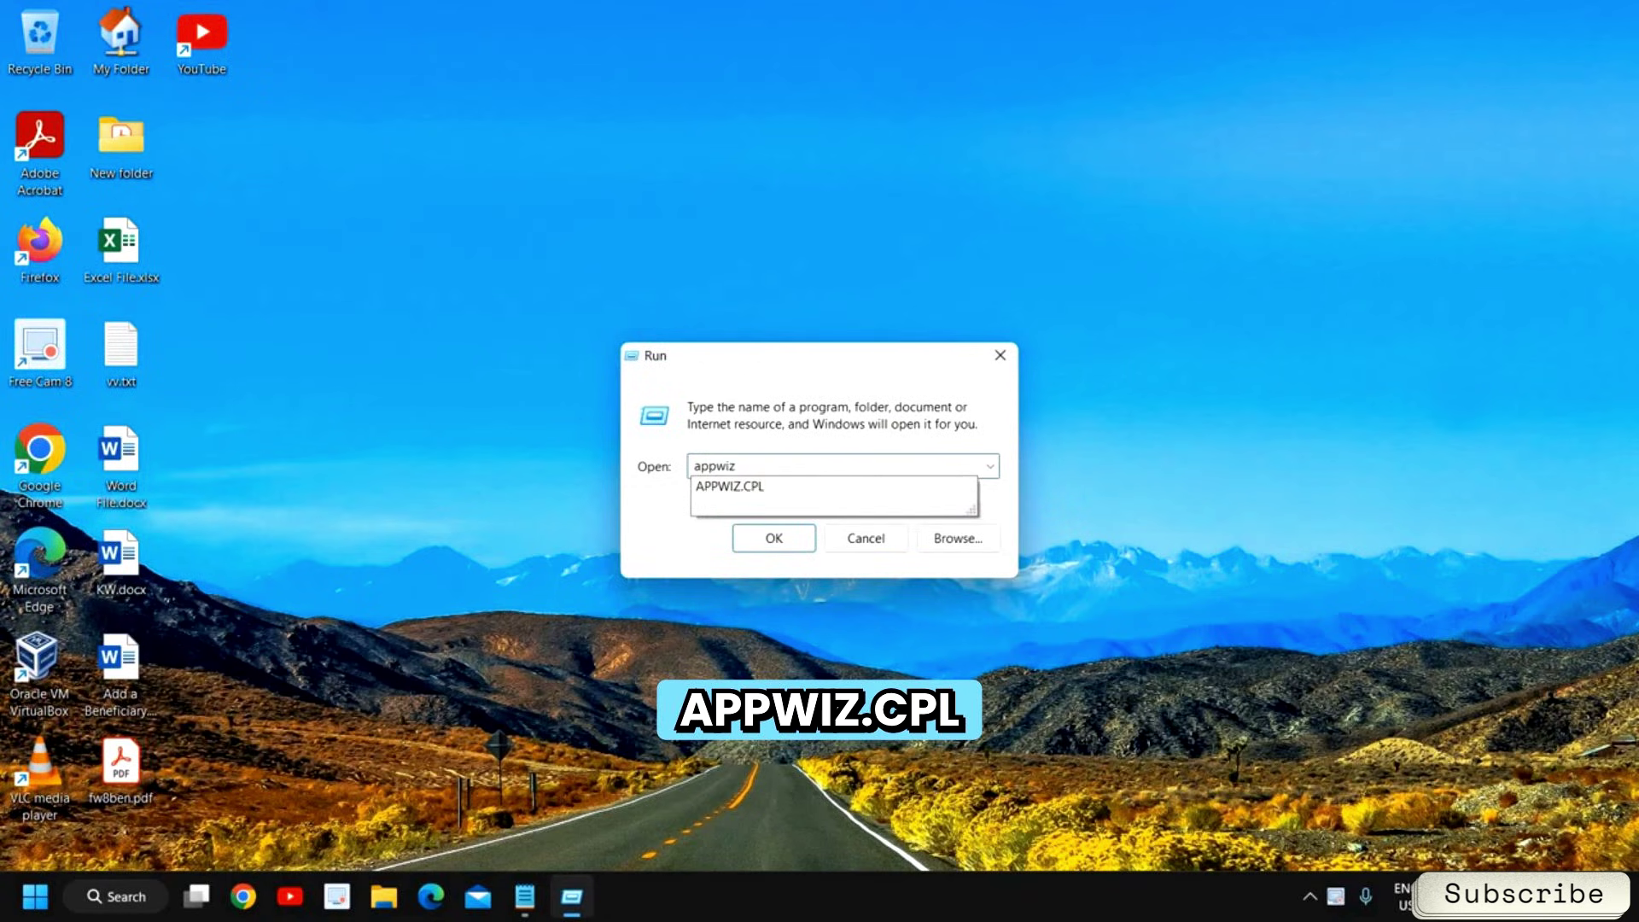
text(.cpl)
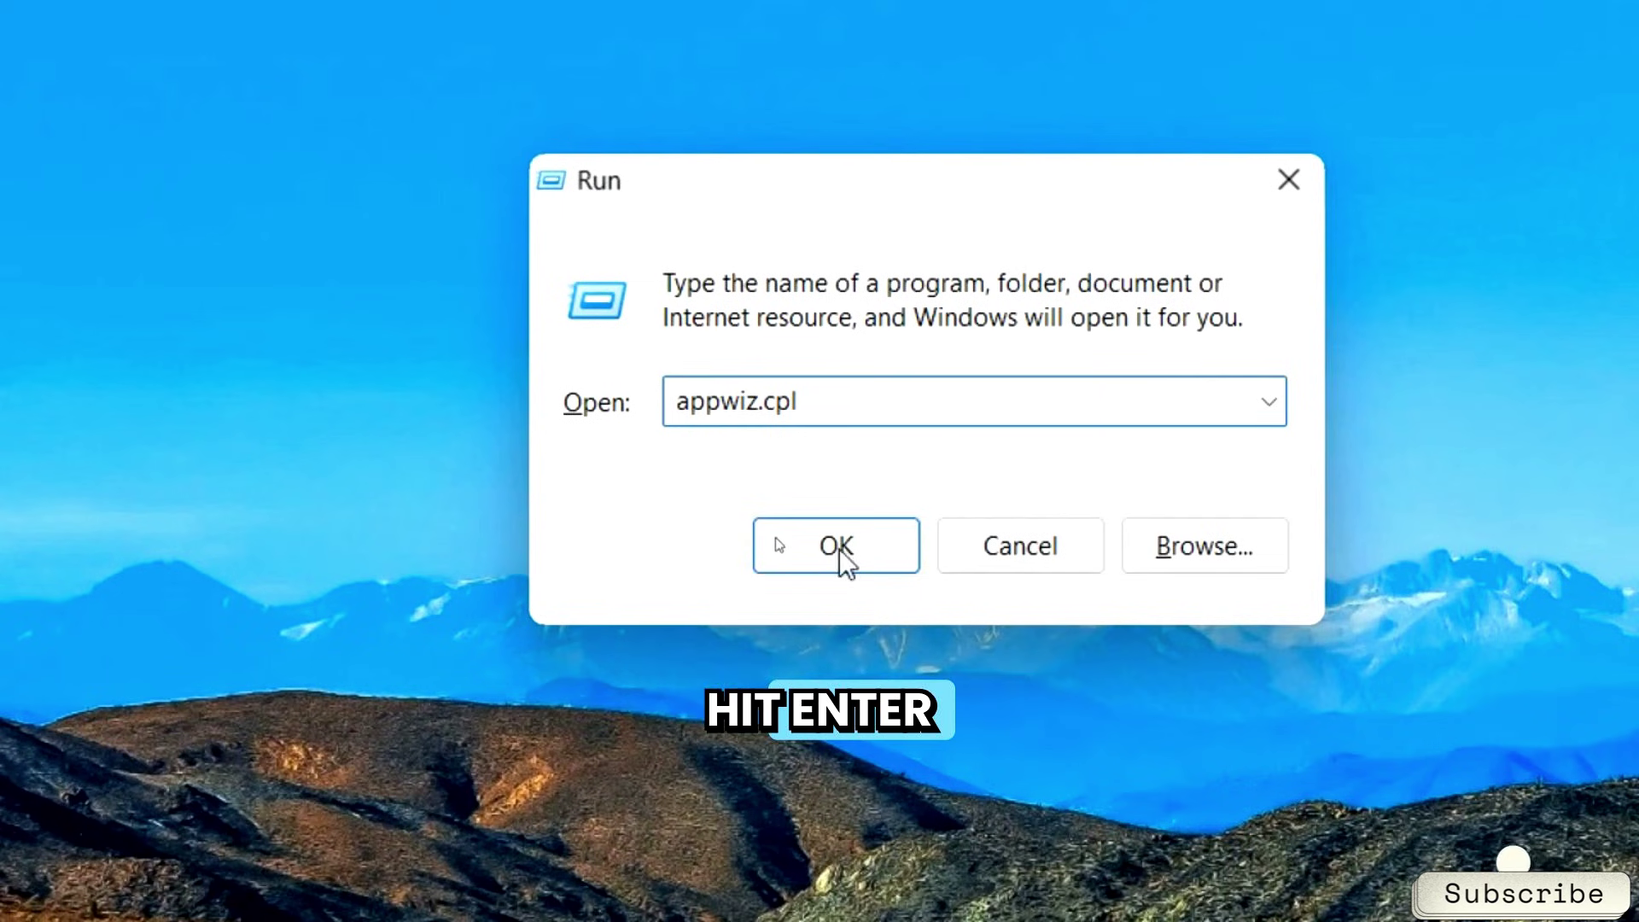
Review Installation Assistant, Free Cam 8 and Edge WebView2 entries in maximized Programs and Features, then close it.
click(837, 545)
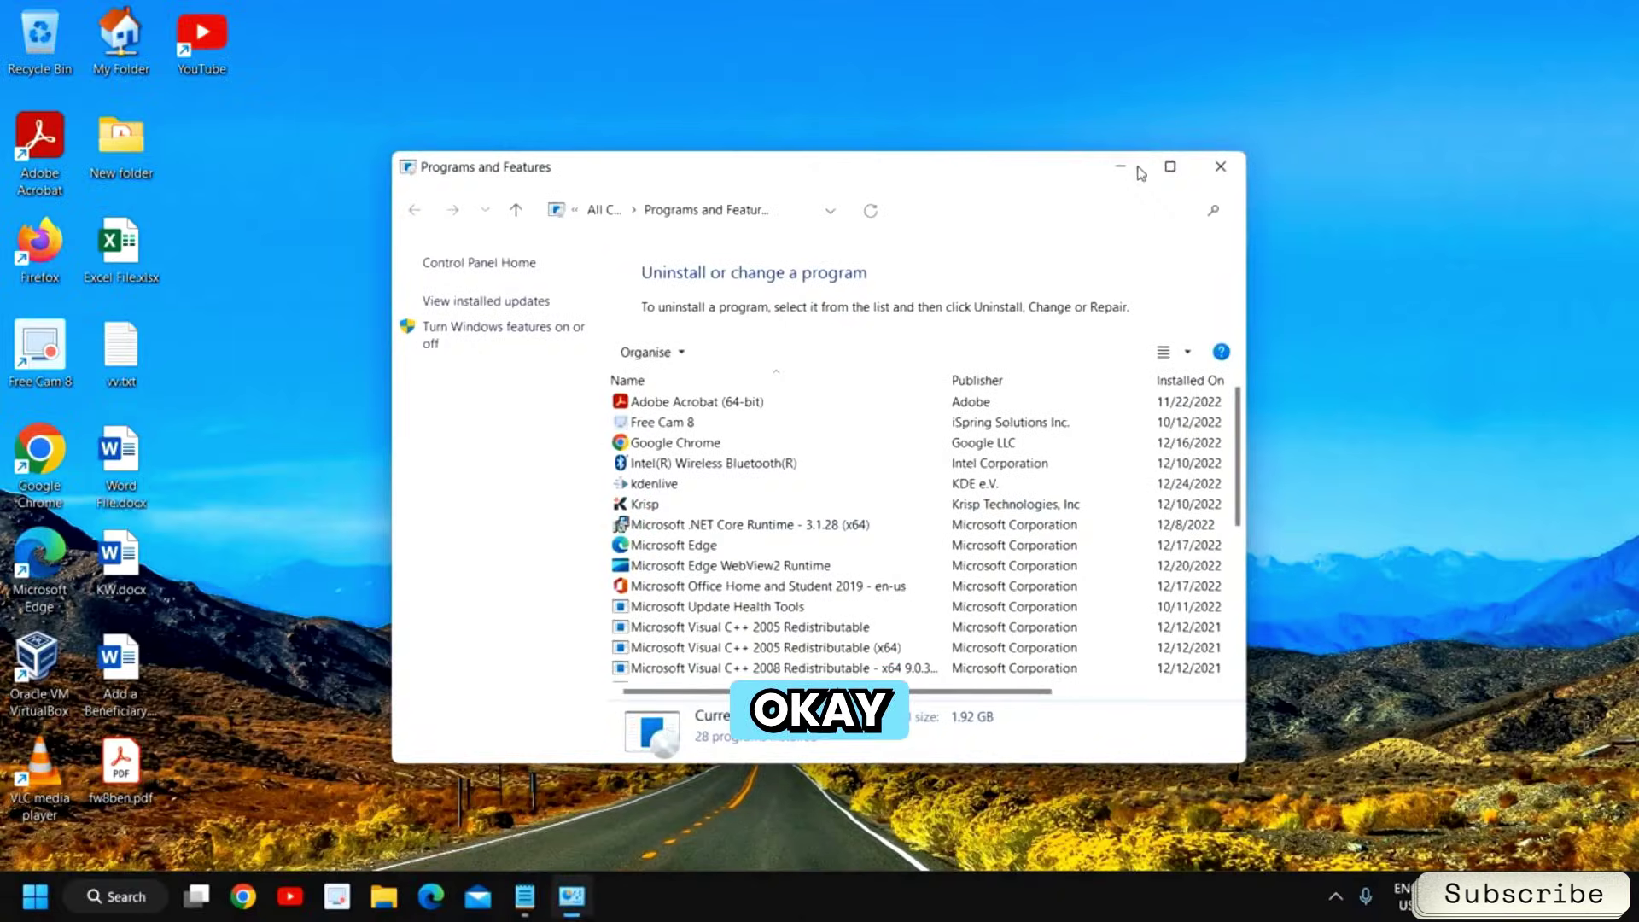
click(1168, 170)
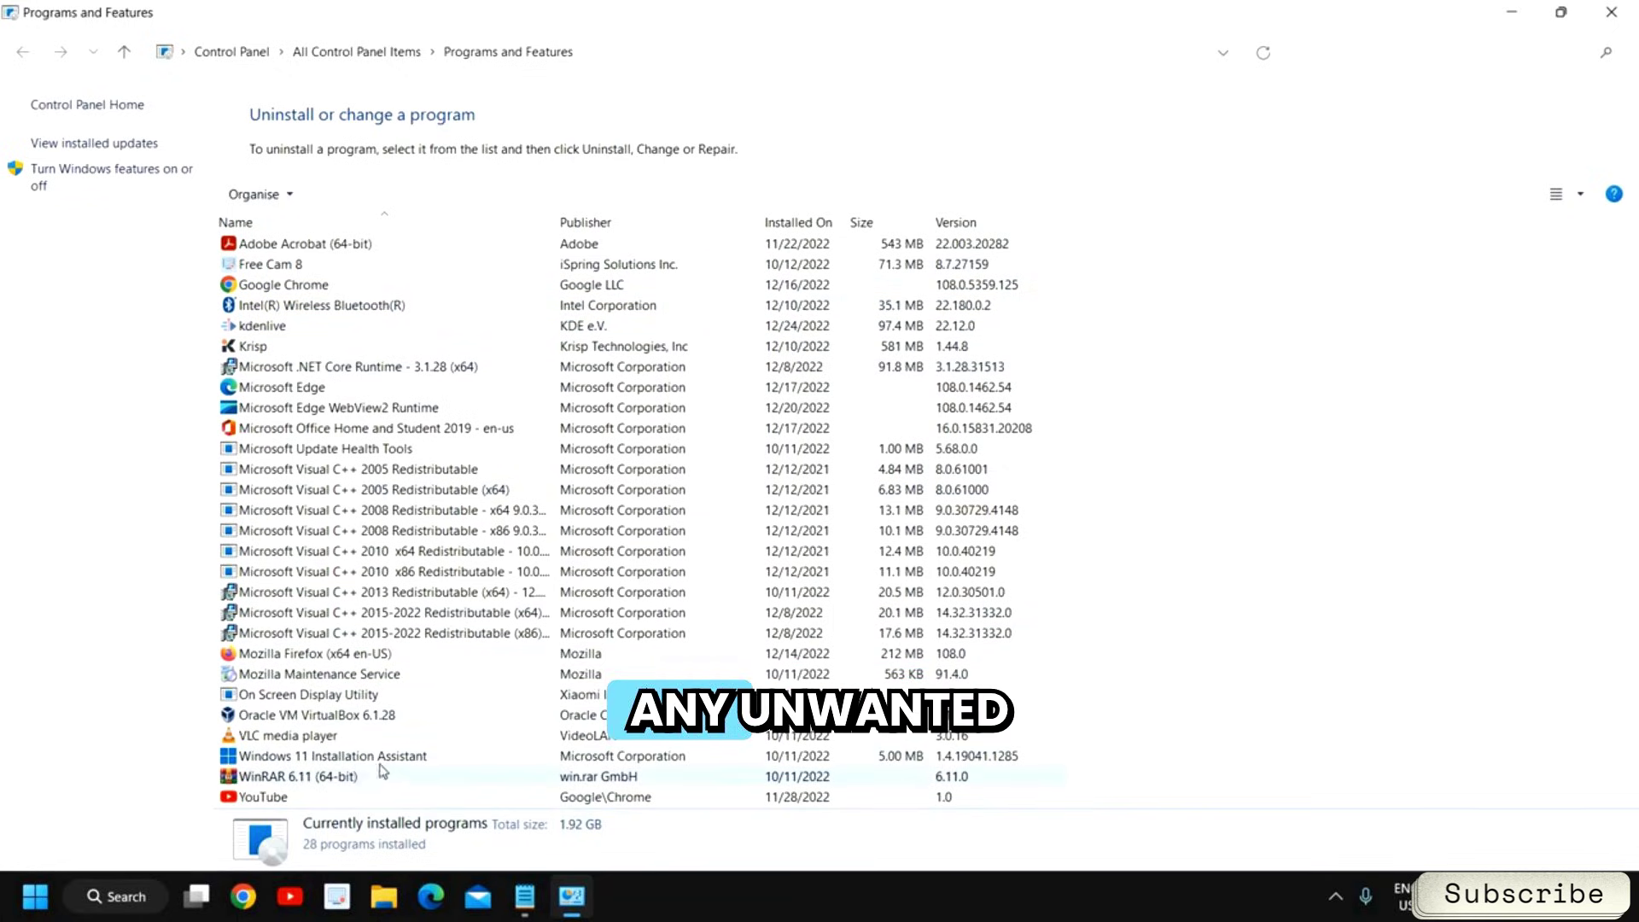
click(332, 756)
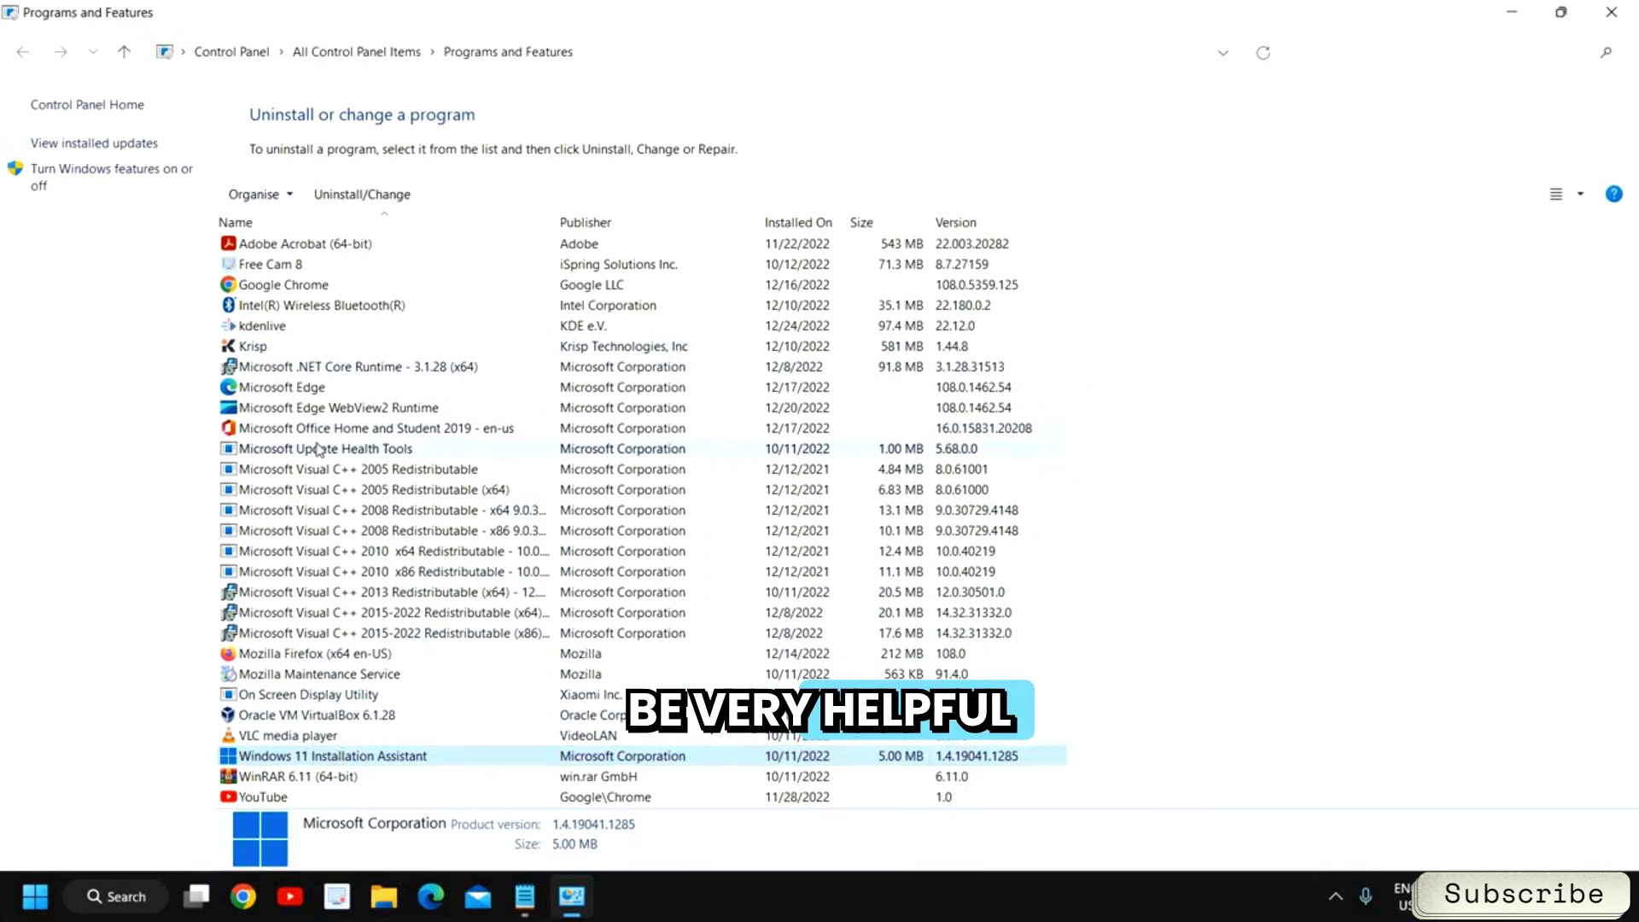
click(285, 264)
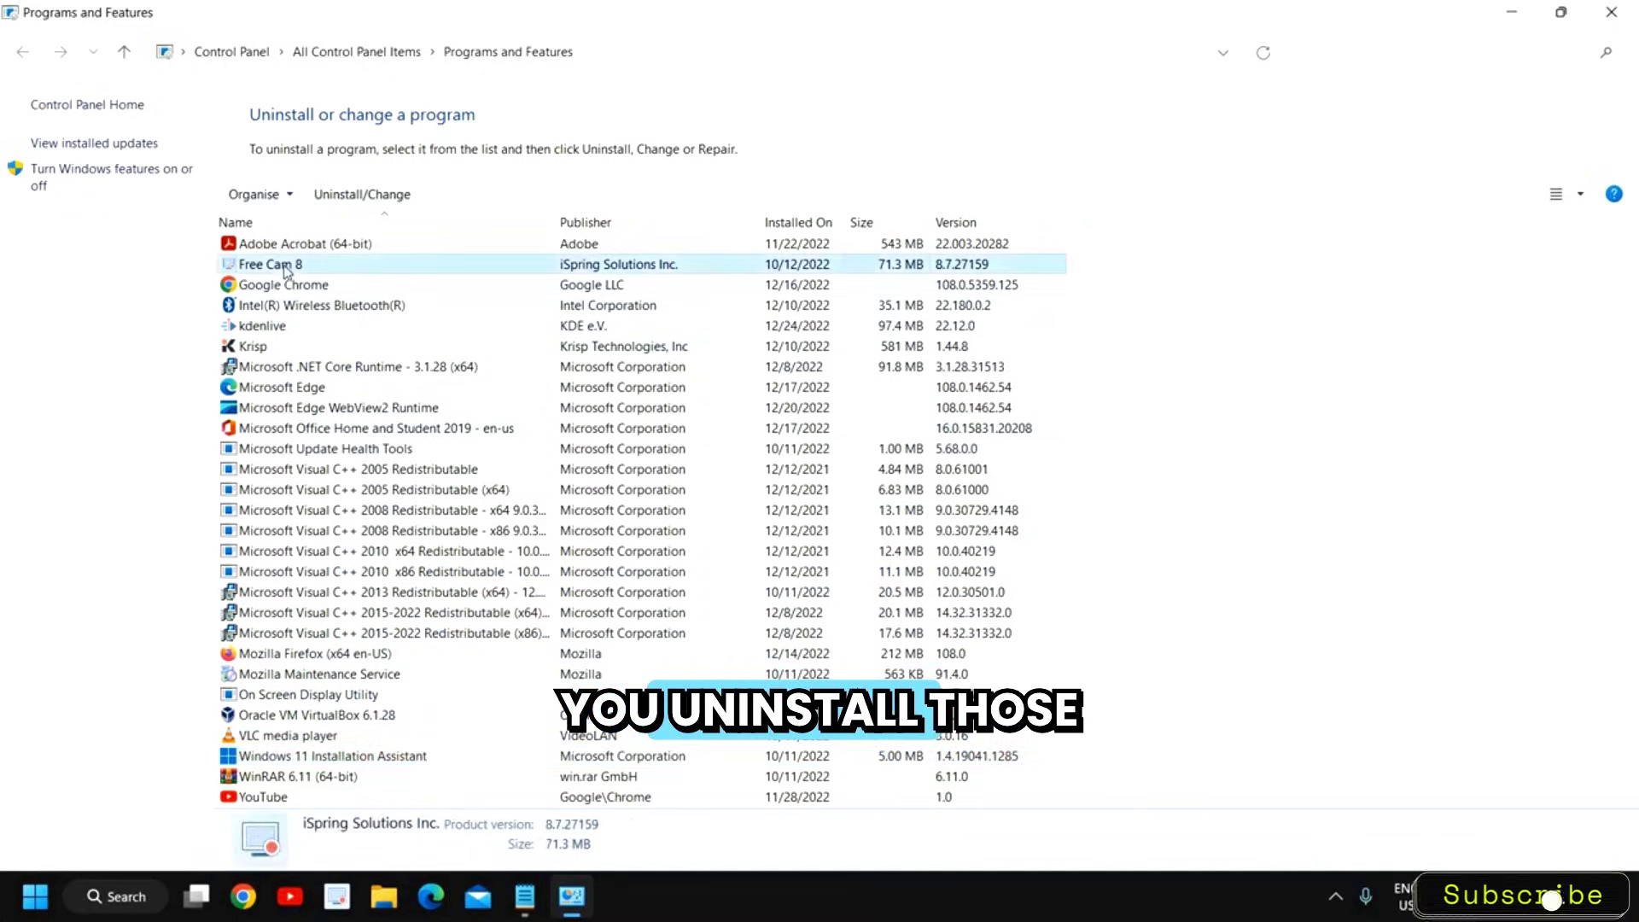
click(314, 407)
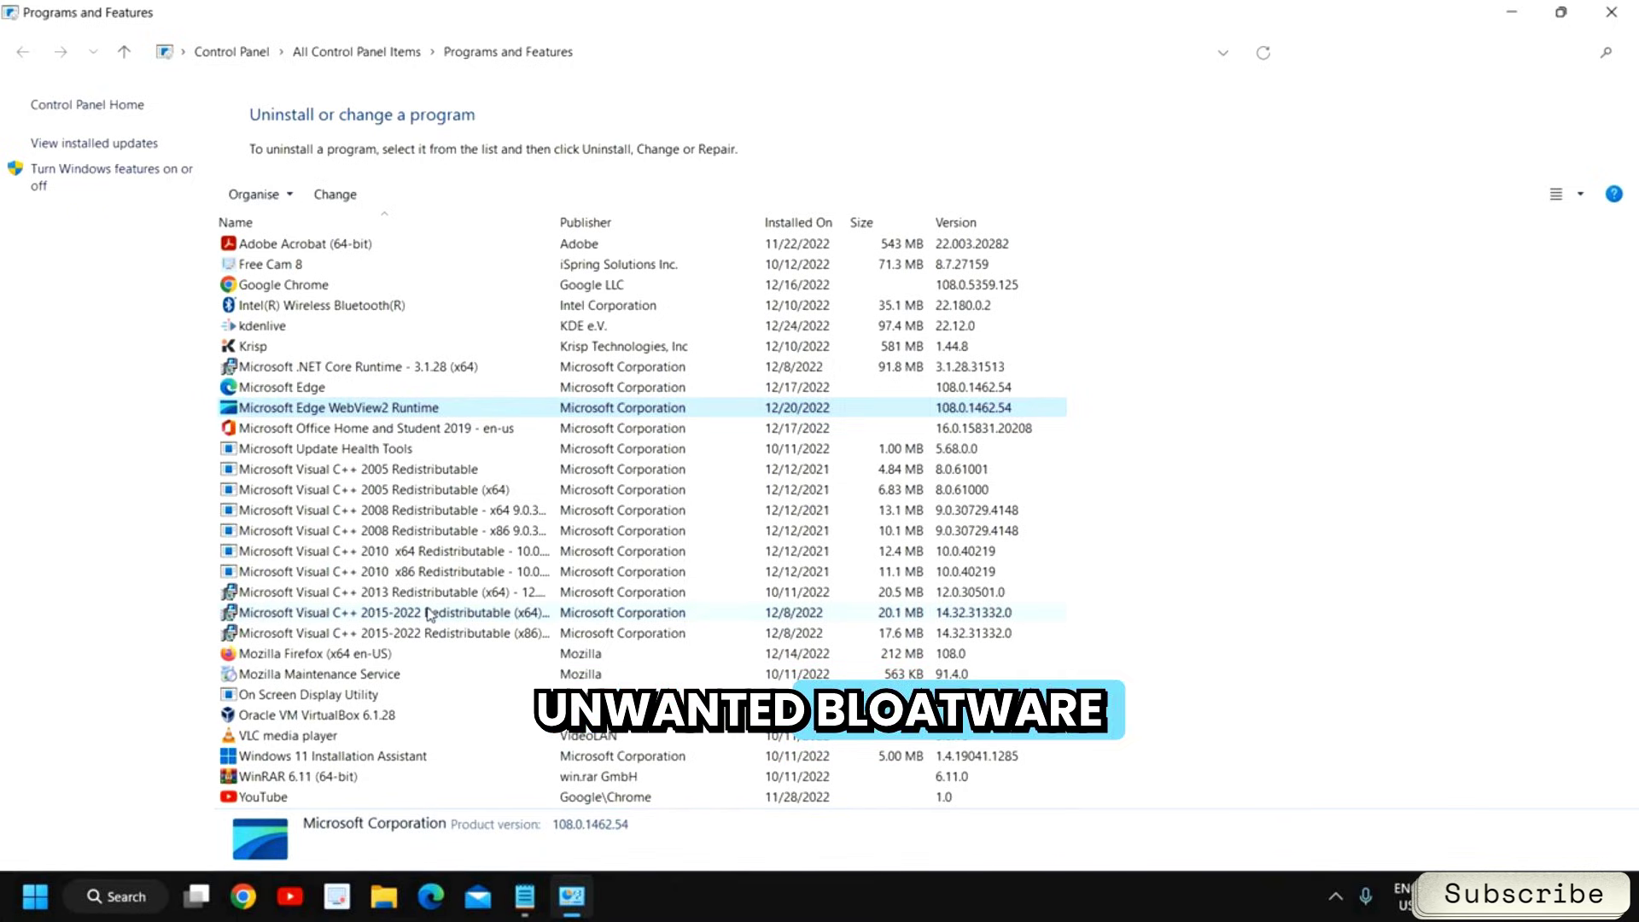
click(1611, 12)
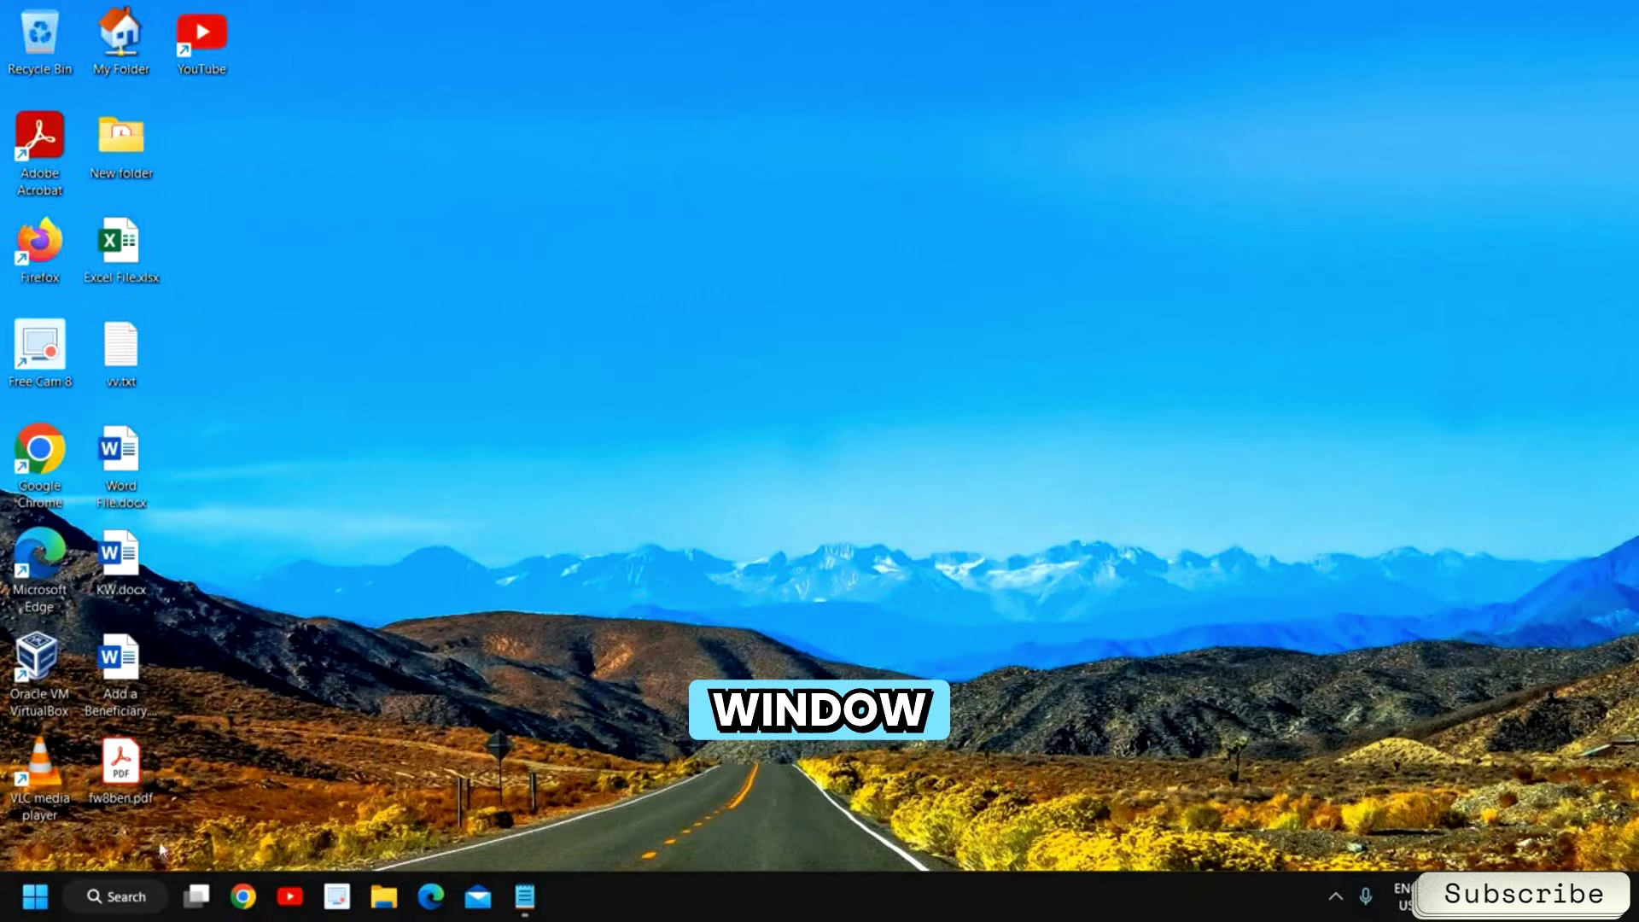
Open Windows Settings from the power-user menu to the Privacy & security page.
right_click(33, 906)
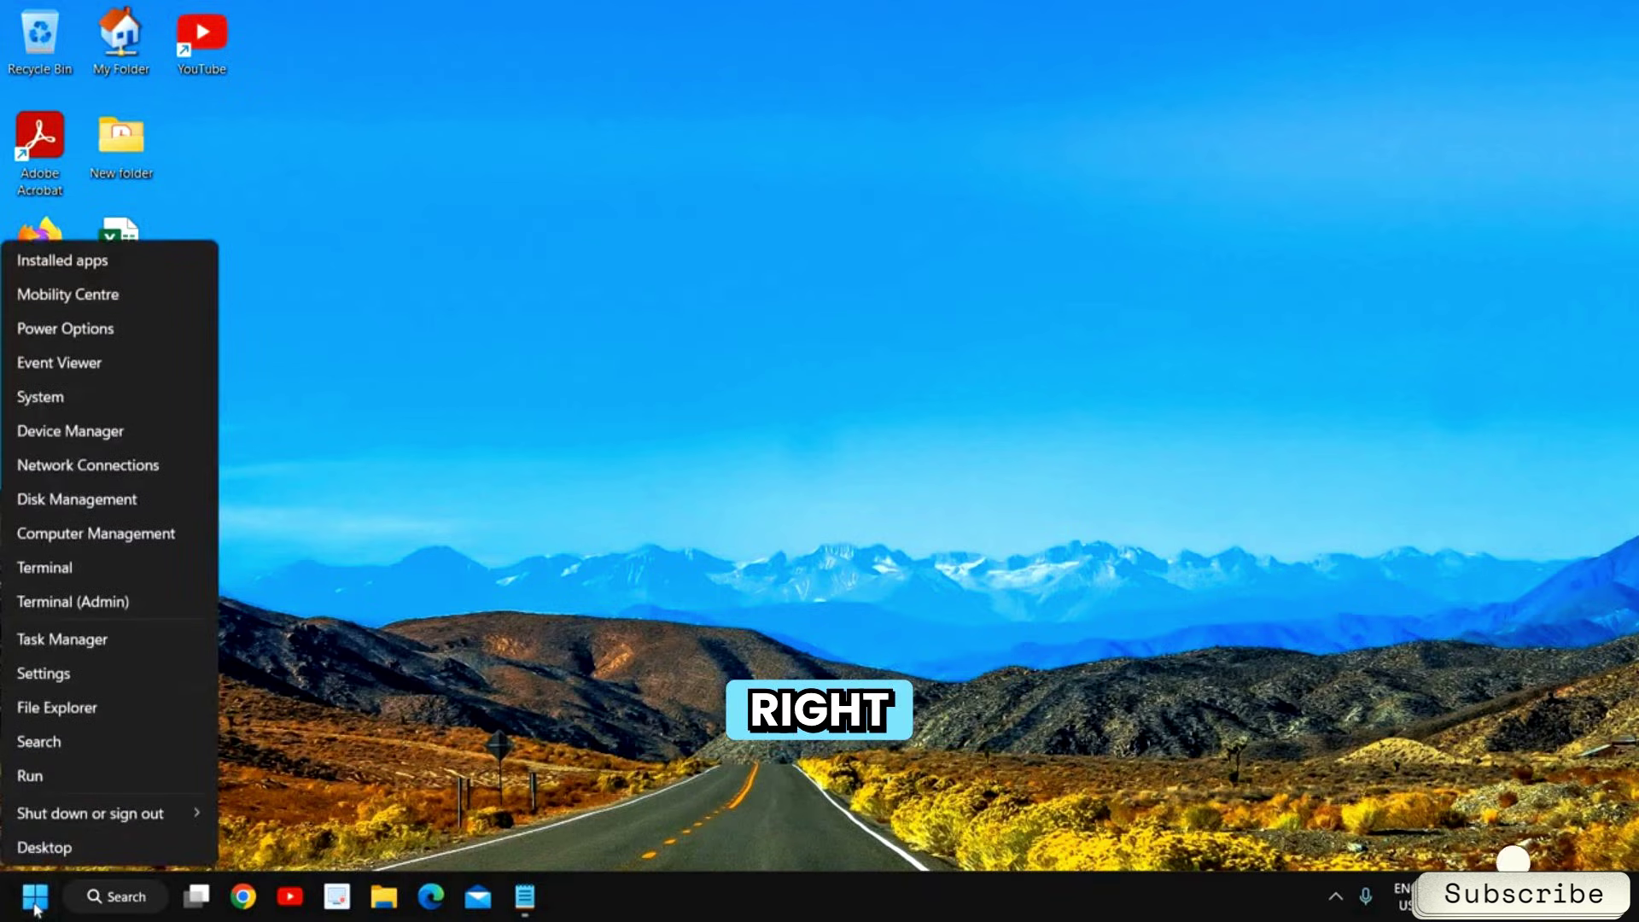
click(43, 675)
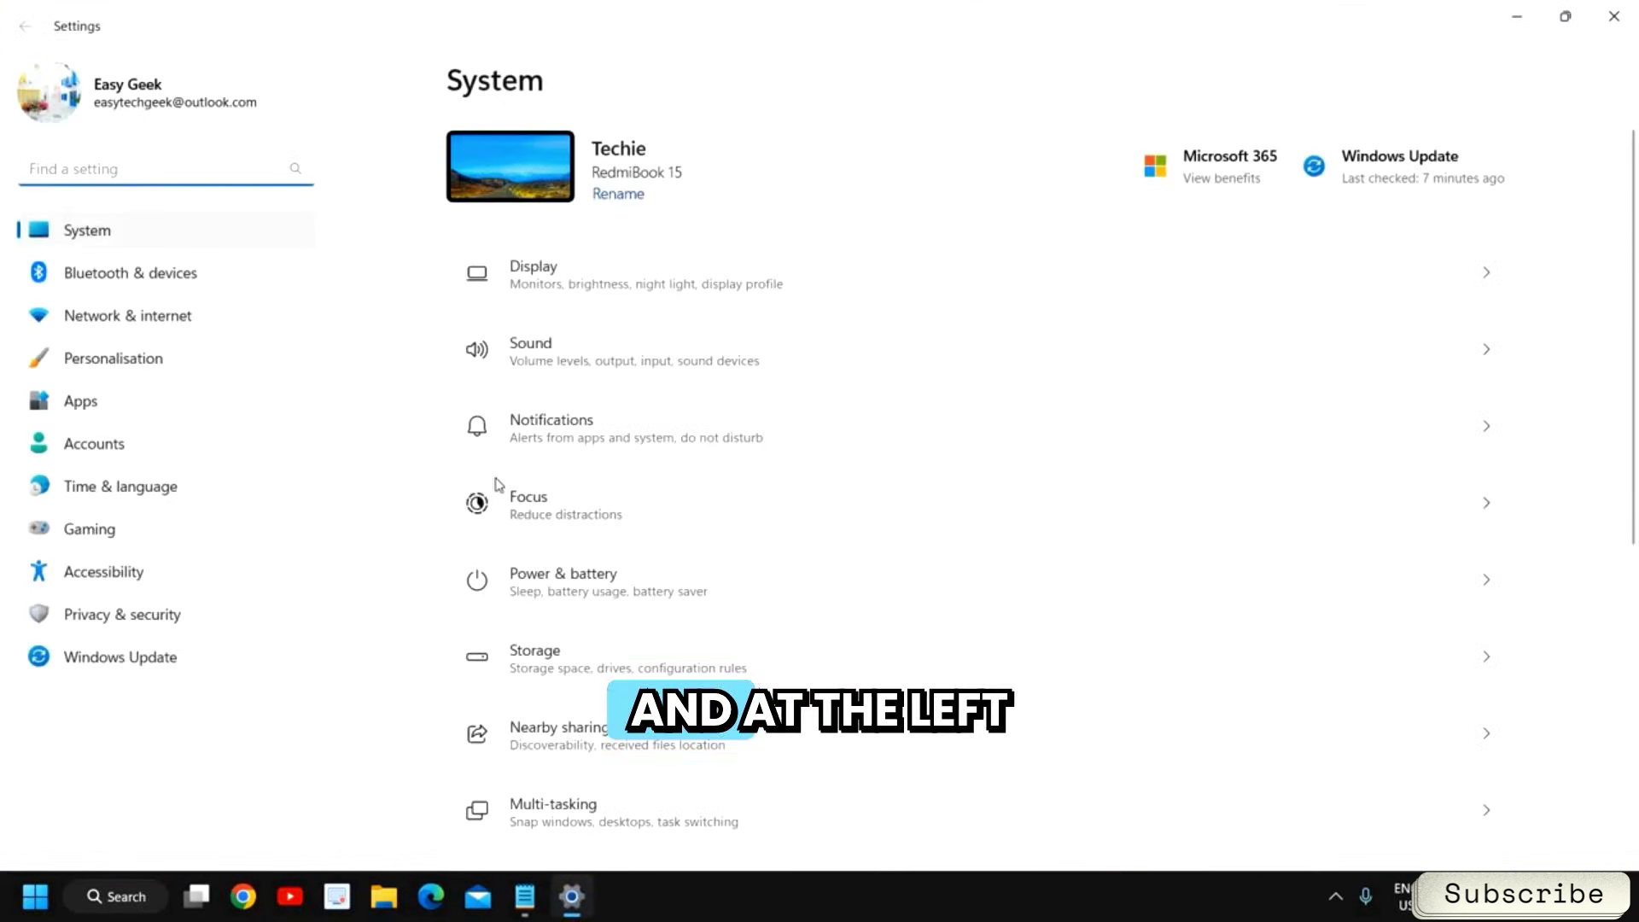
click(199, 622)
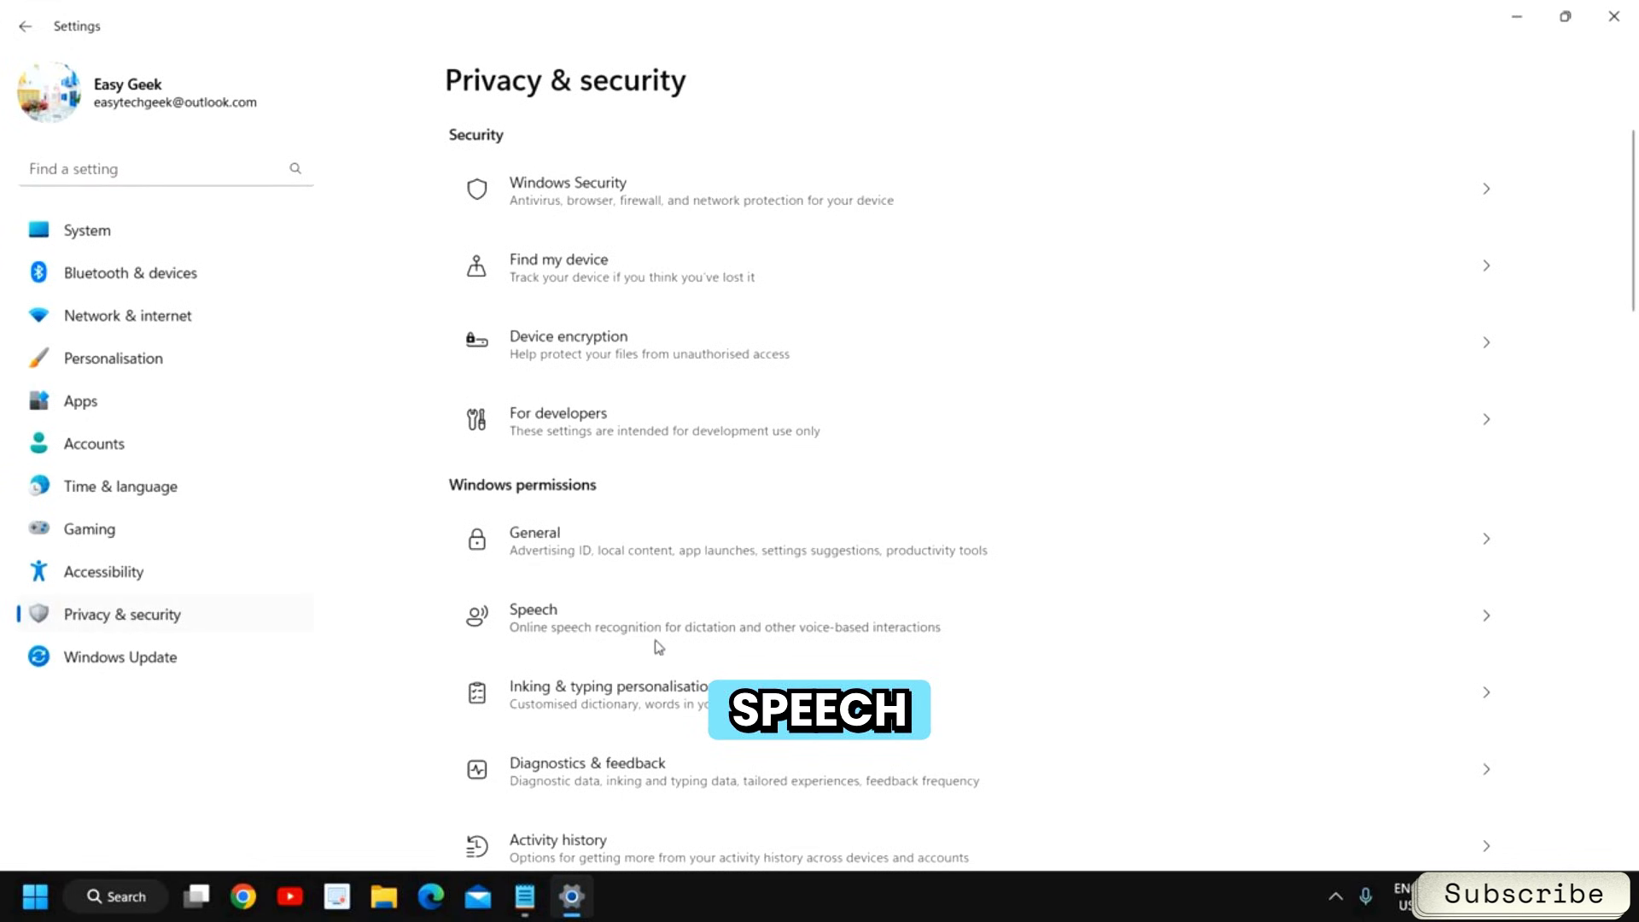
Turn Speech voice-clip contribution on and back off, then return to Privacy & security.
click(685, 628)
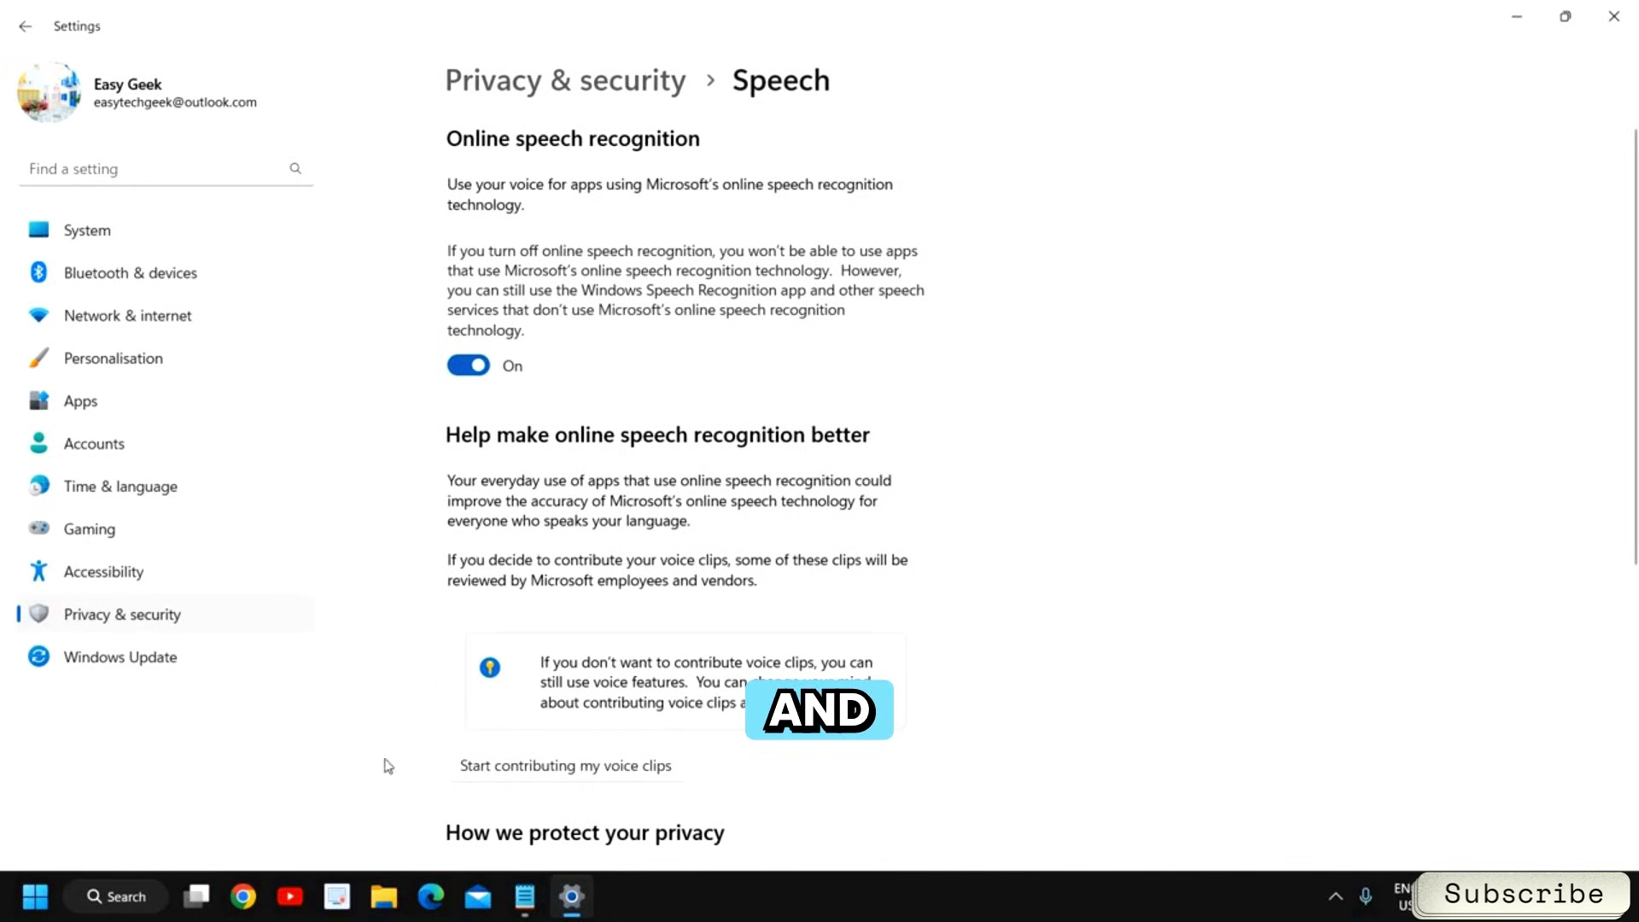
click(586, 775)
click(570, 786)
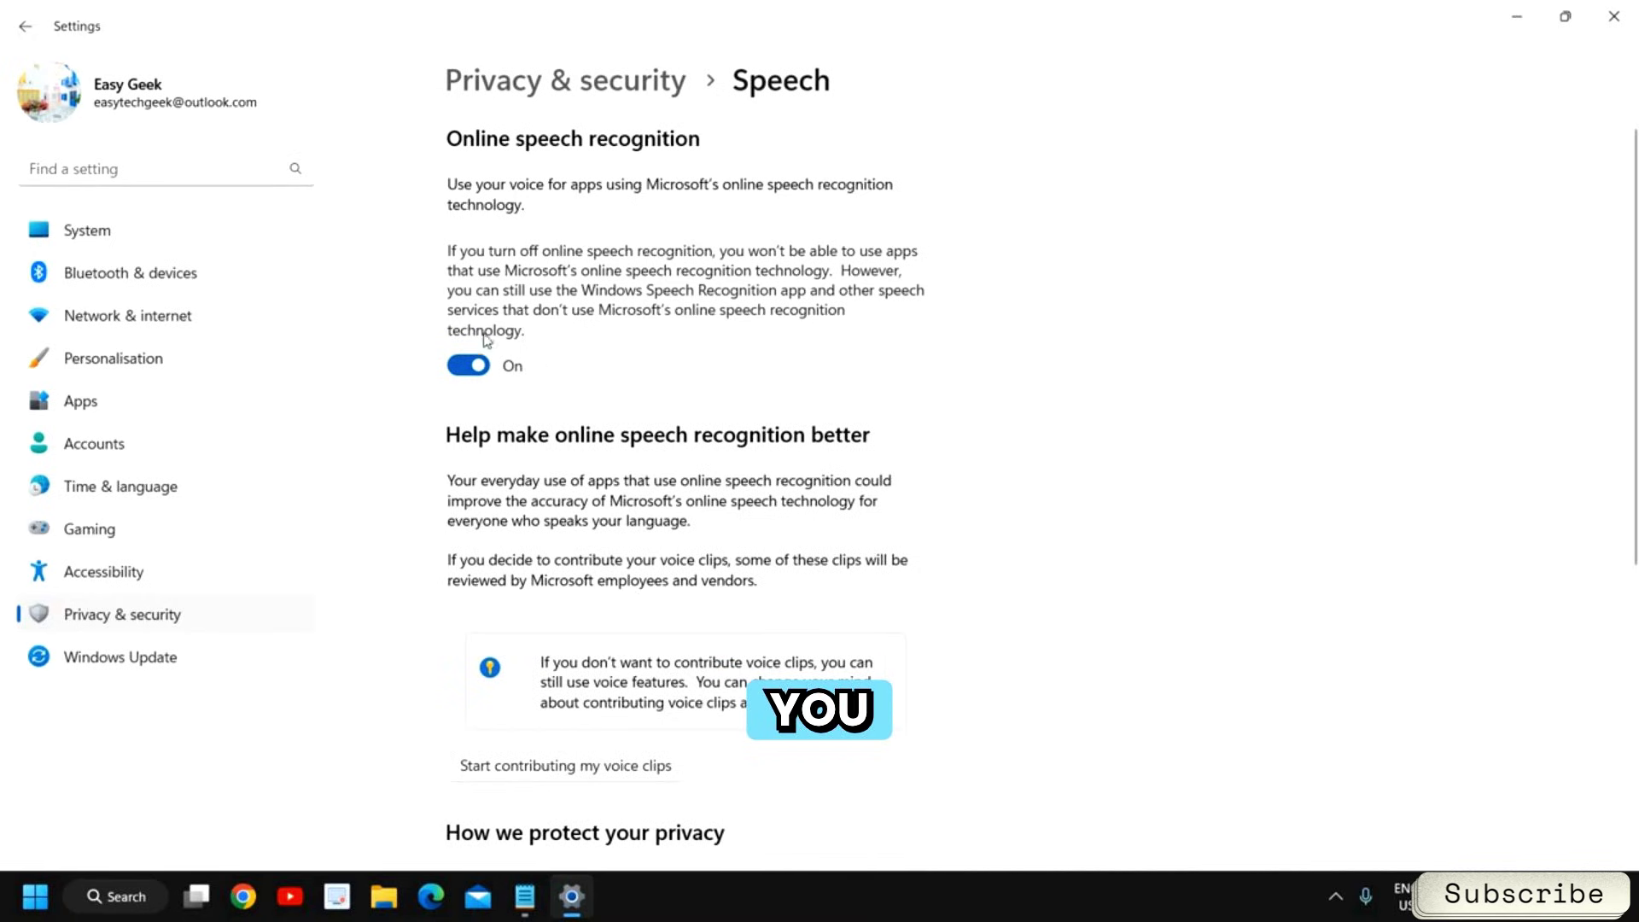
click(121, 614)
scroll(821, 513, down, 2)
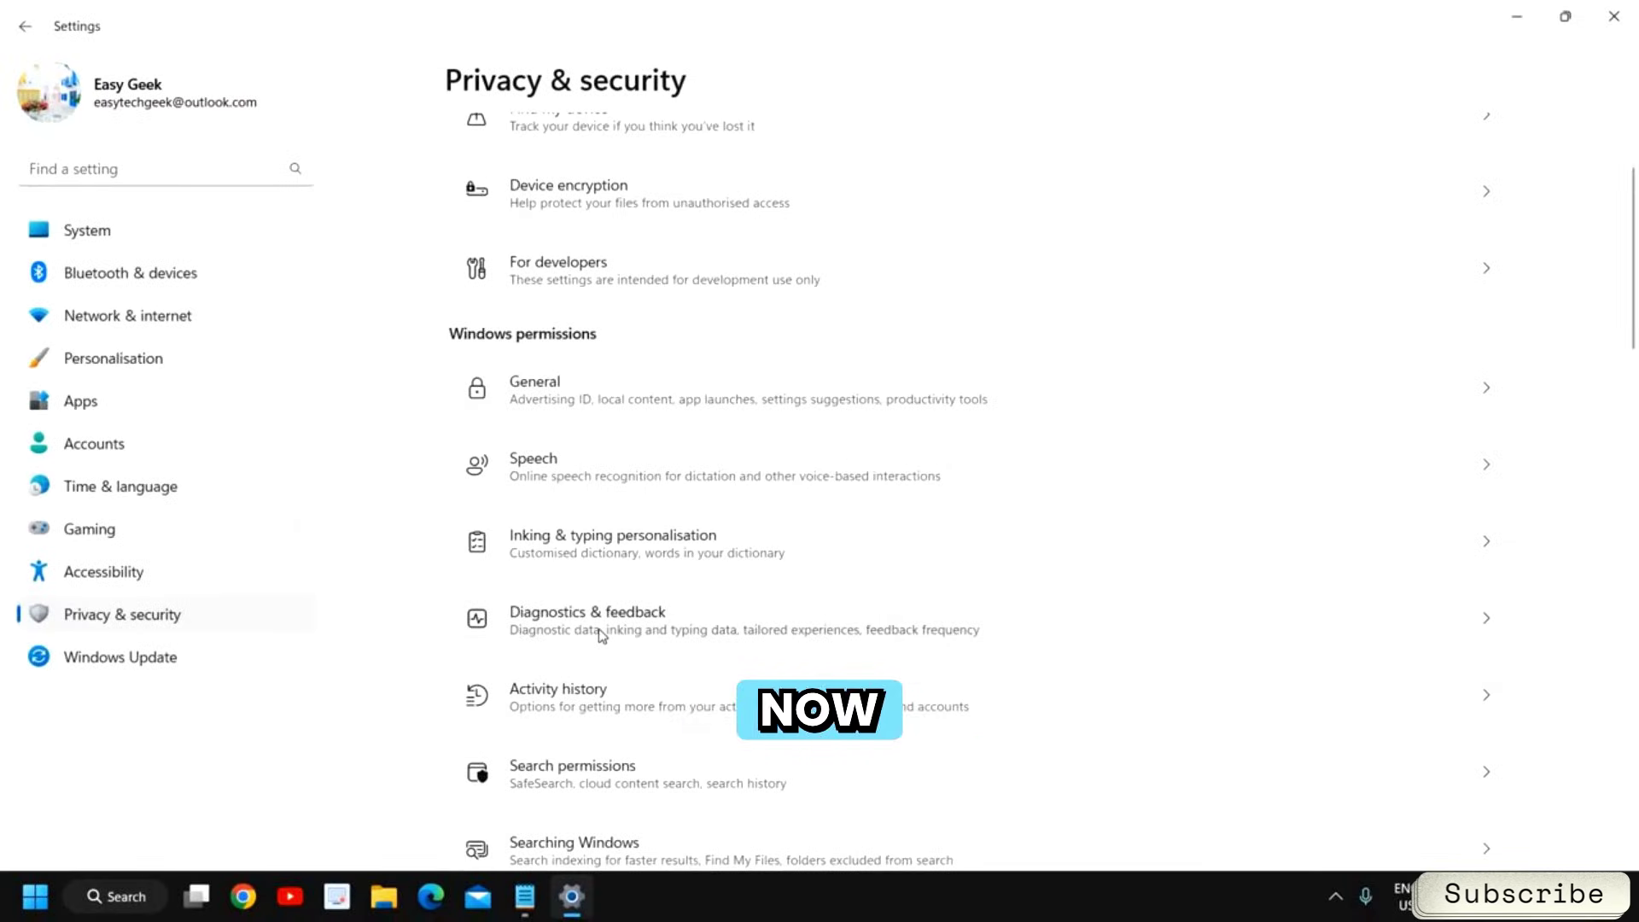
Check Diagnostics & feedback shows optional data off and feedback Never, then close Settings.
click(597, 634)
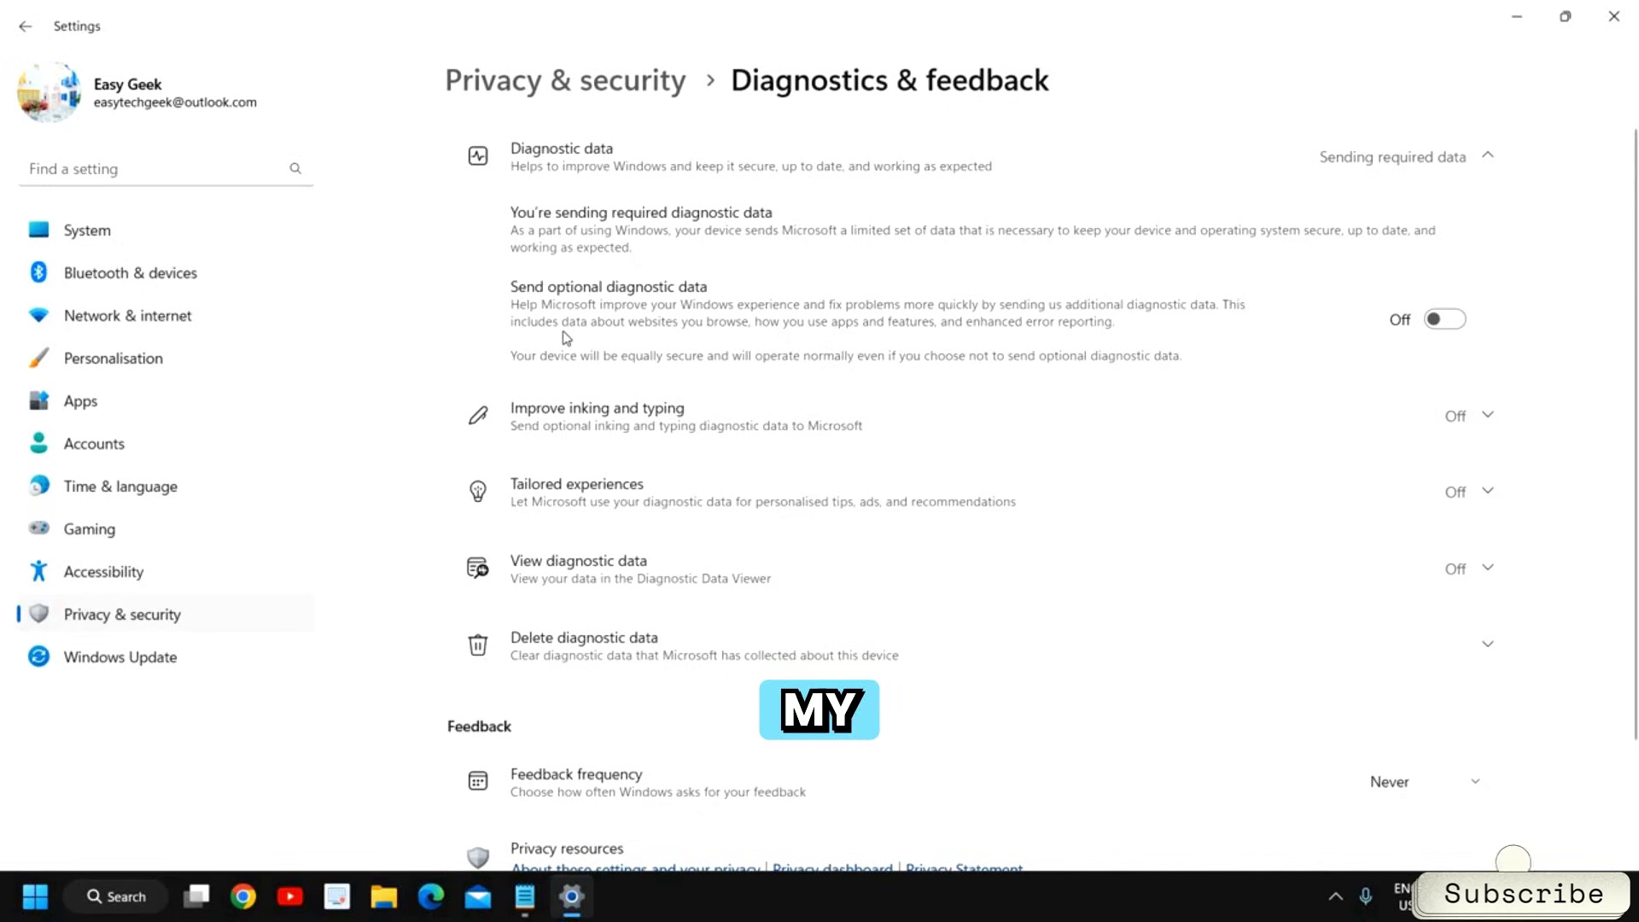
click(1628, 17)
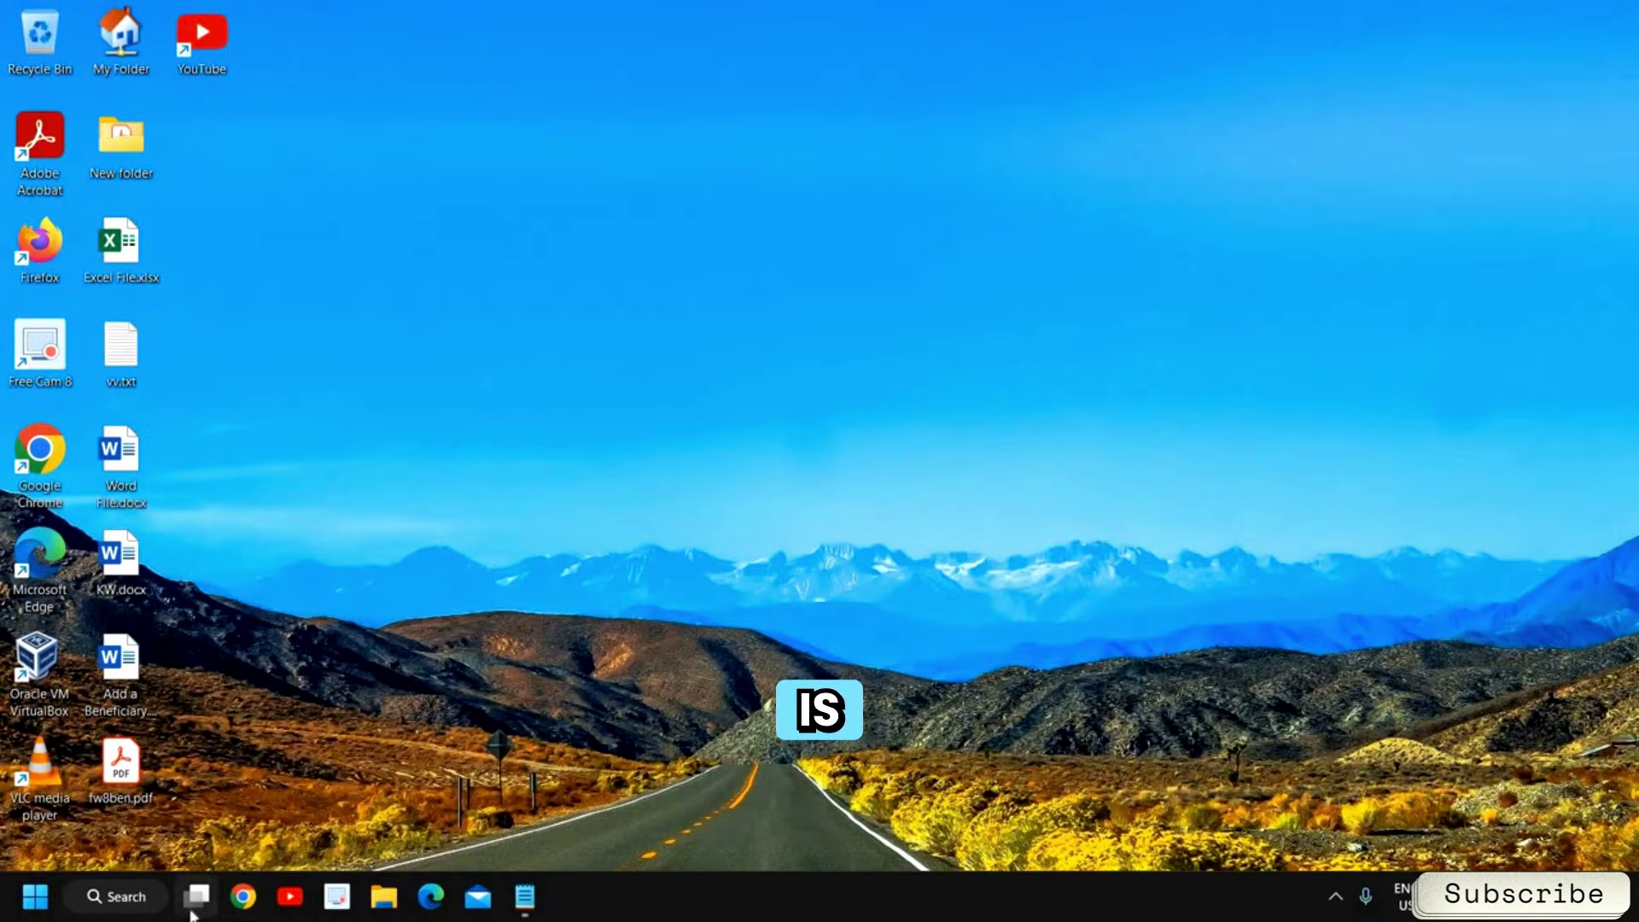
Confirm the Windows Update page reports 'You're up to date', then close Settings.
right_click(34, 902)
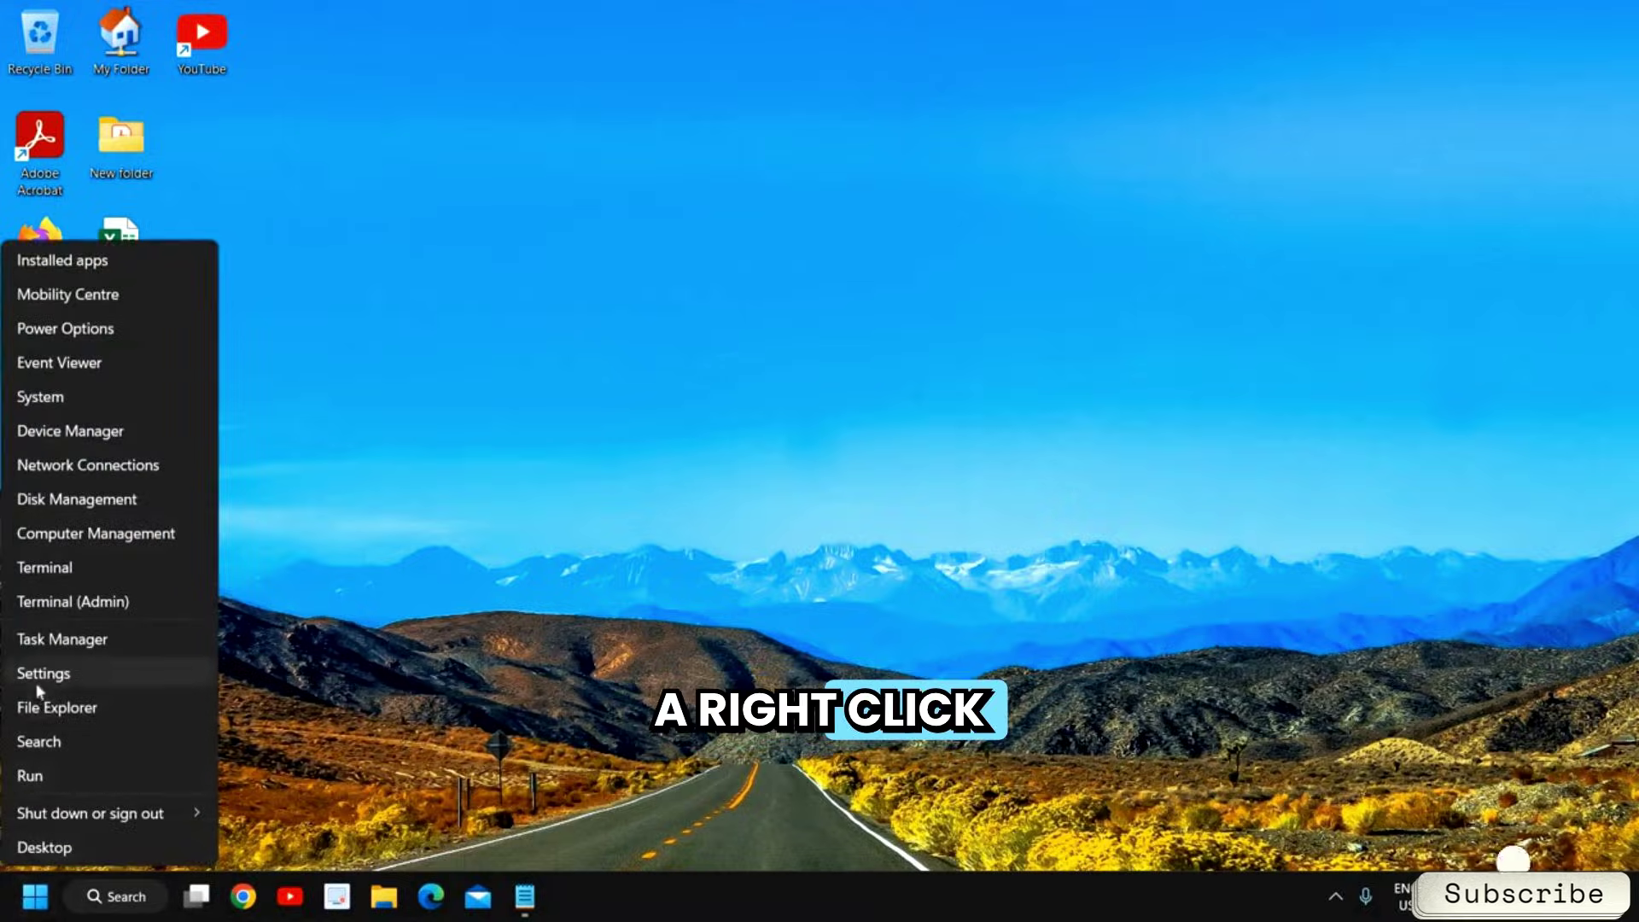
click(44, 674)
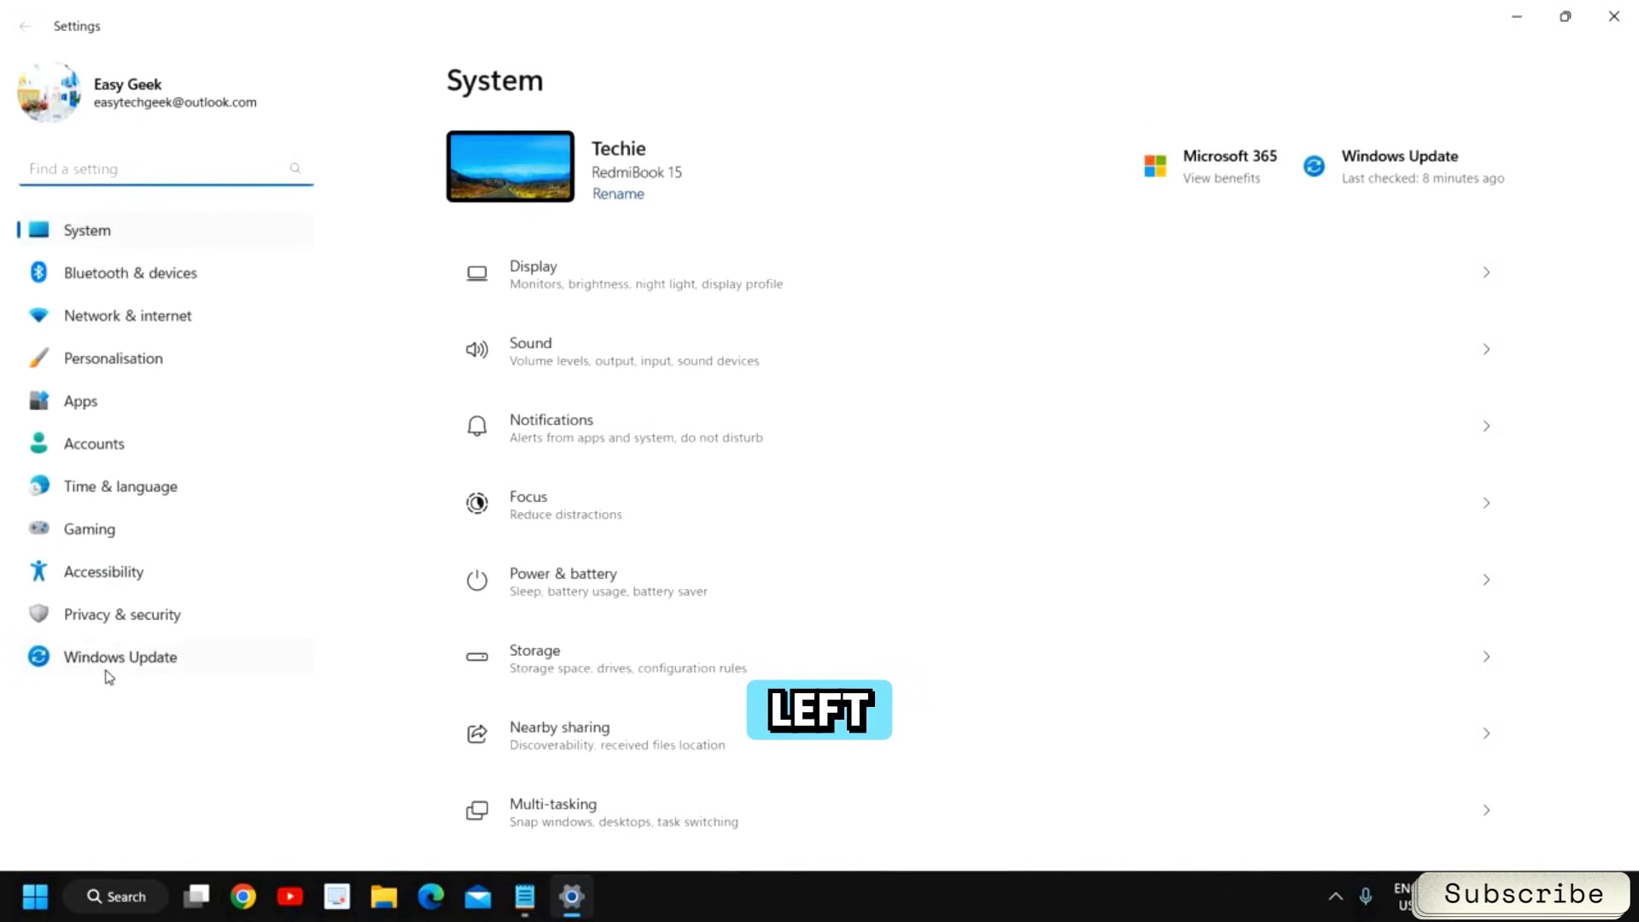
click(108, 660)
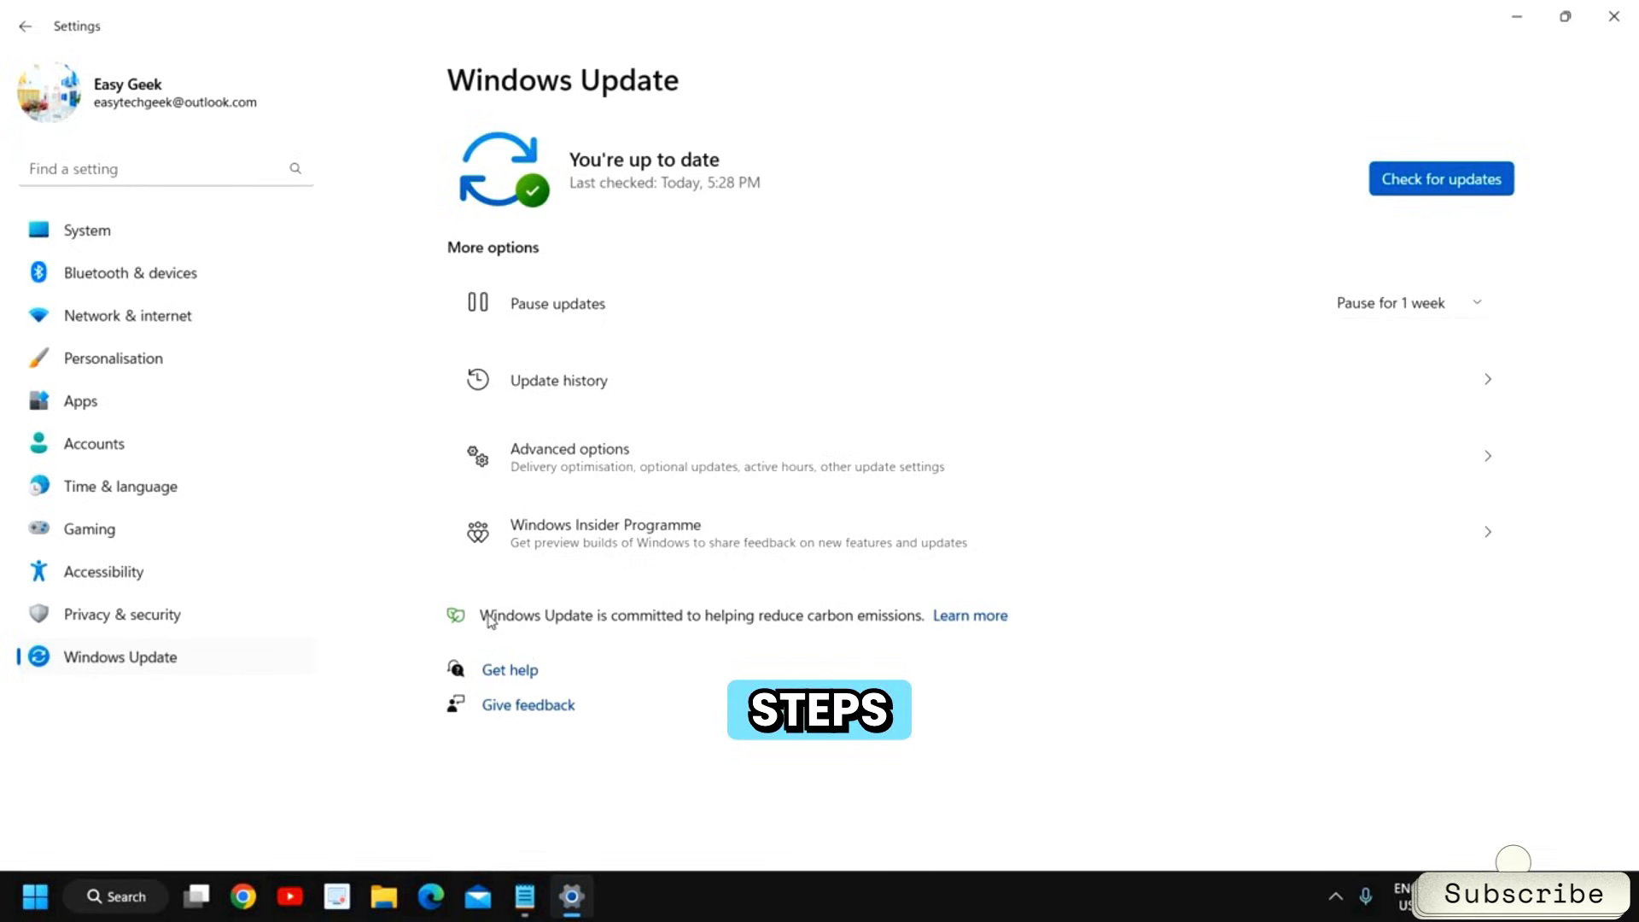
click(1614, 17)
Open Windows Security from the hidden tray icons.
click(1336, 897)
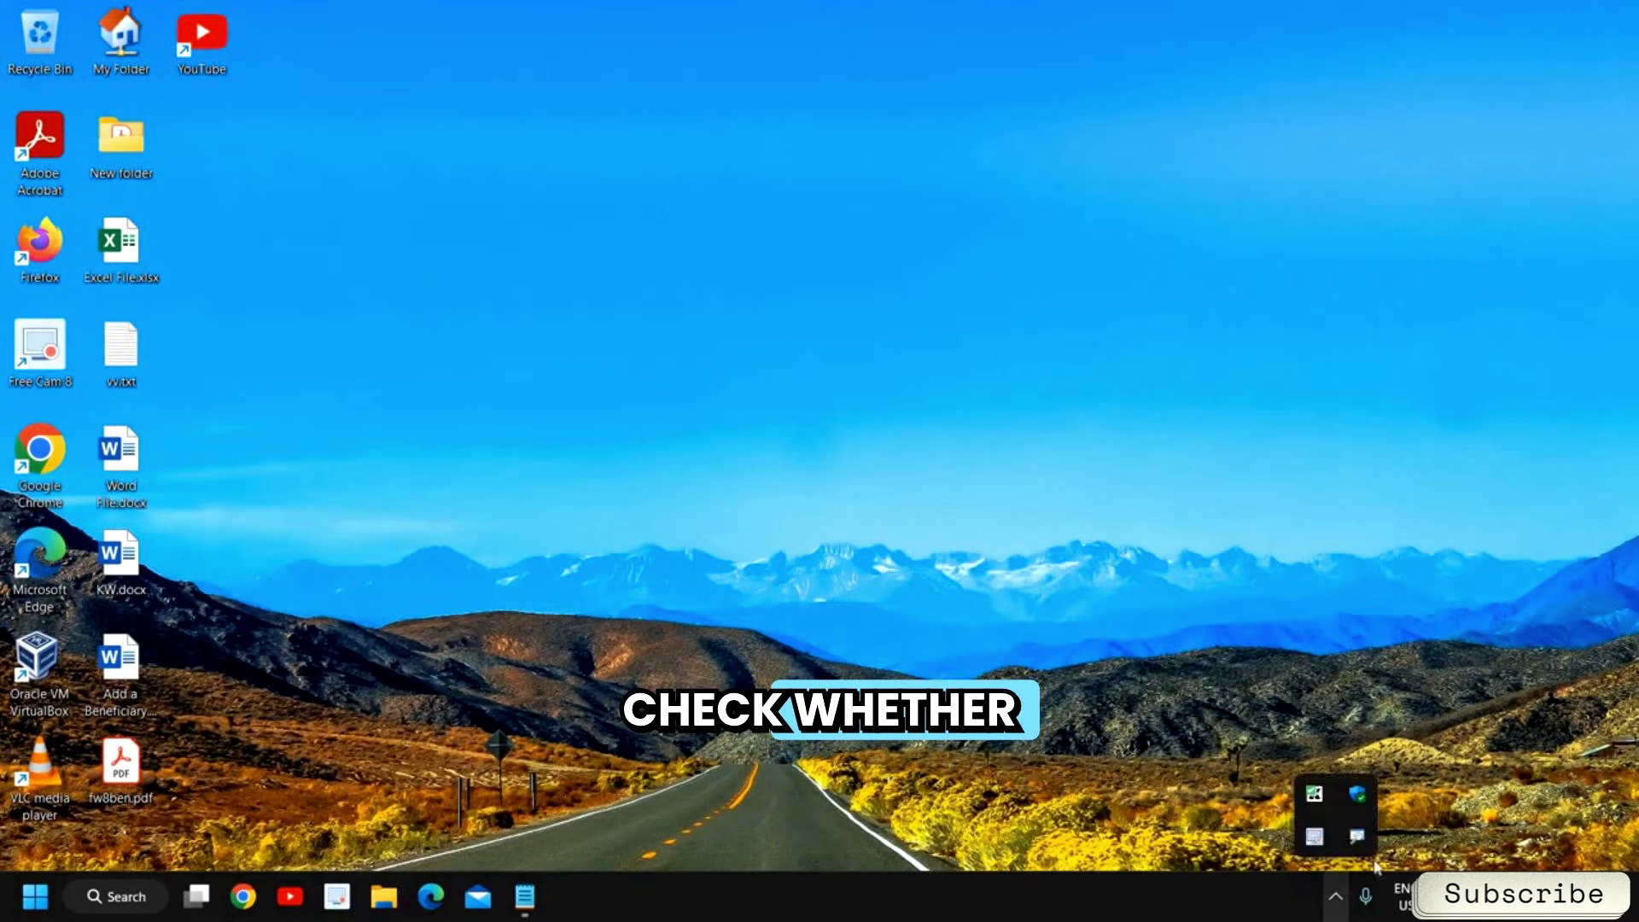
click(1402, 693)
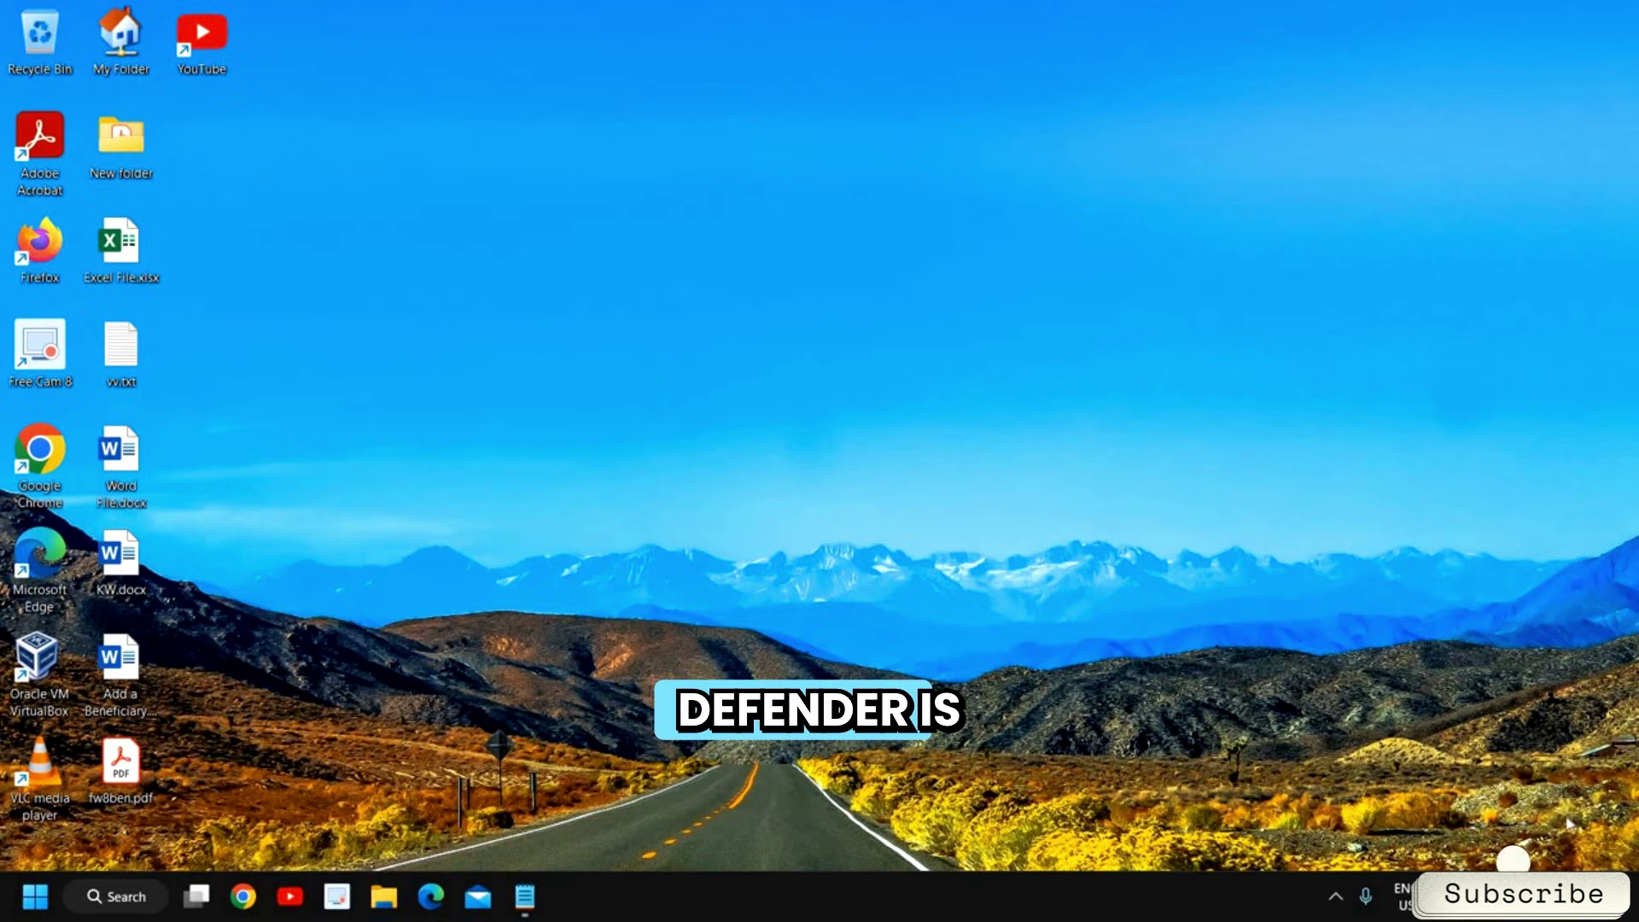
click(1337, 899)
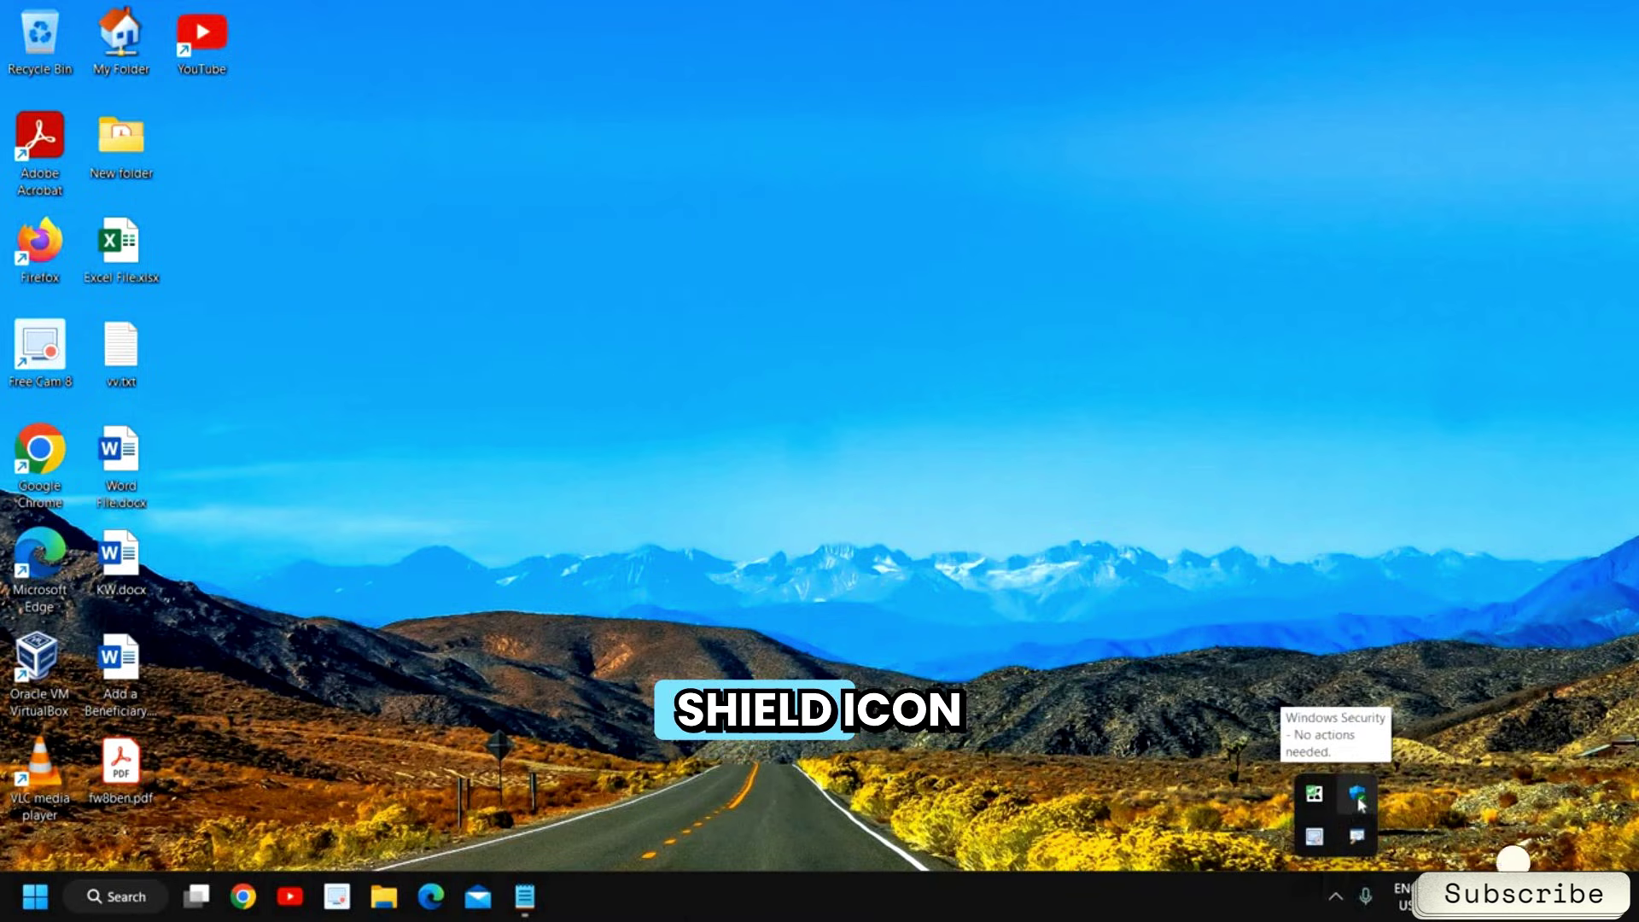
click(1361, 797)
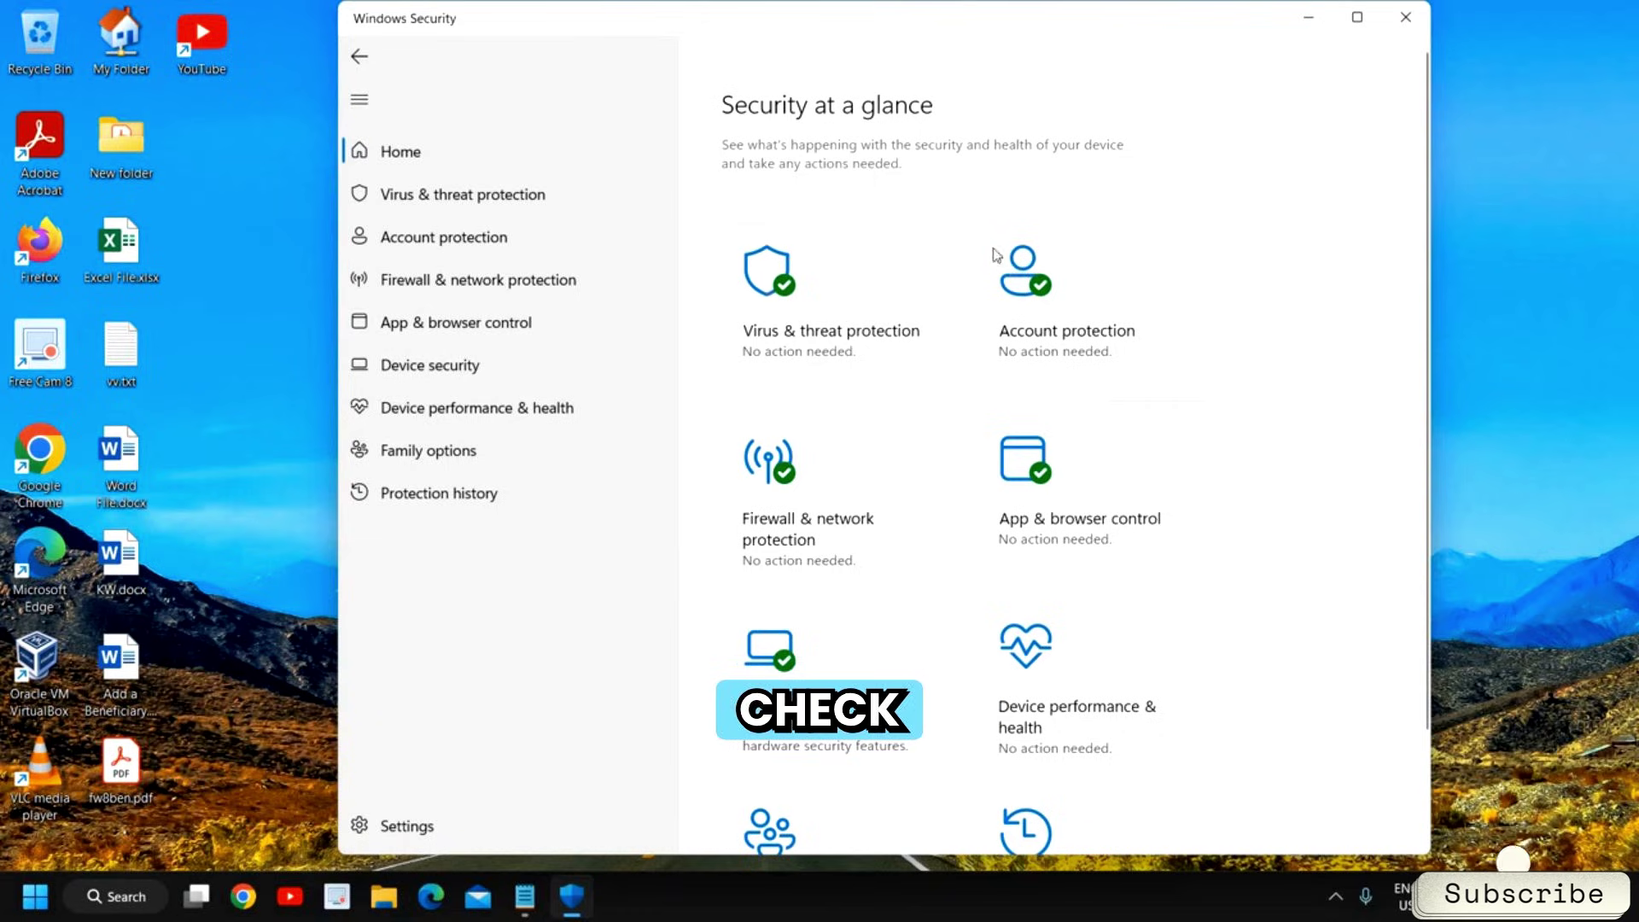
Start a Quick scan under Virus & threat protection and minimise Windows Security.
click(882, 340)
click(783, 413)
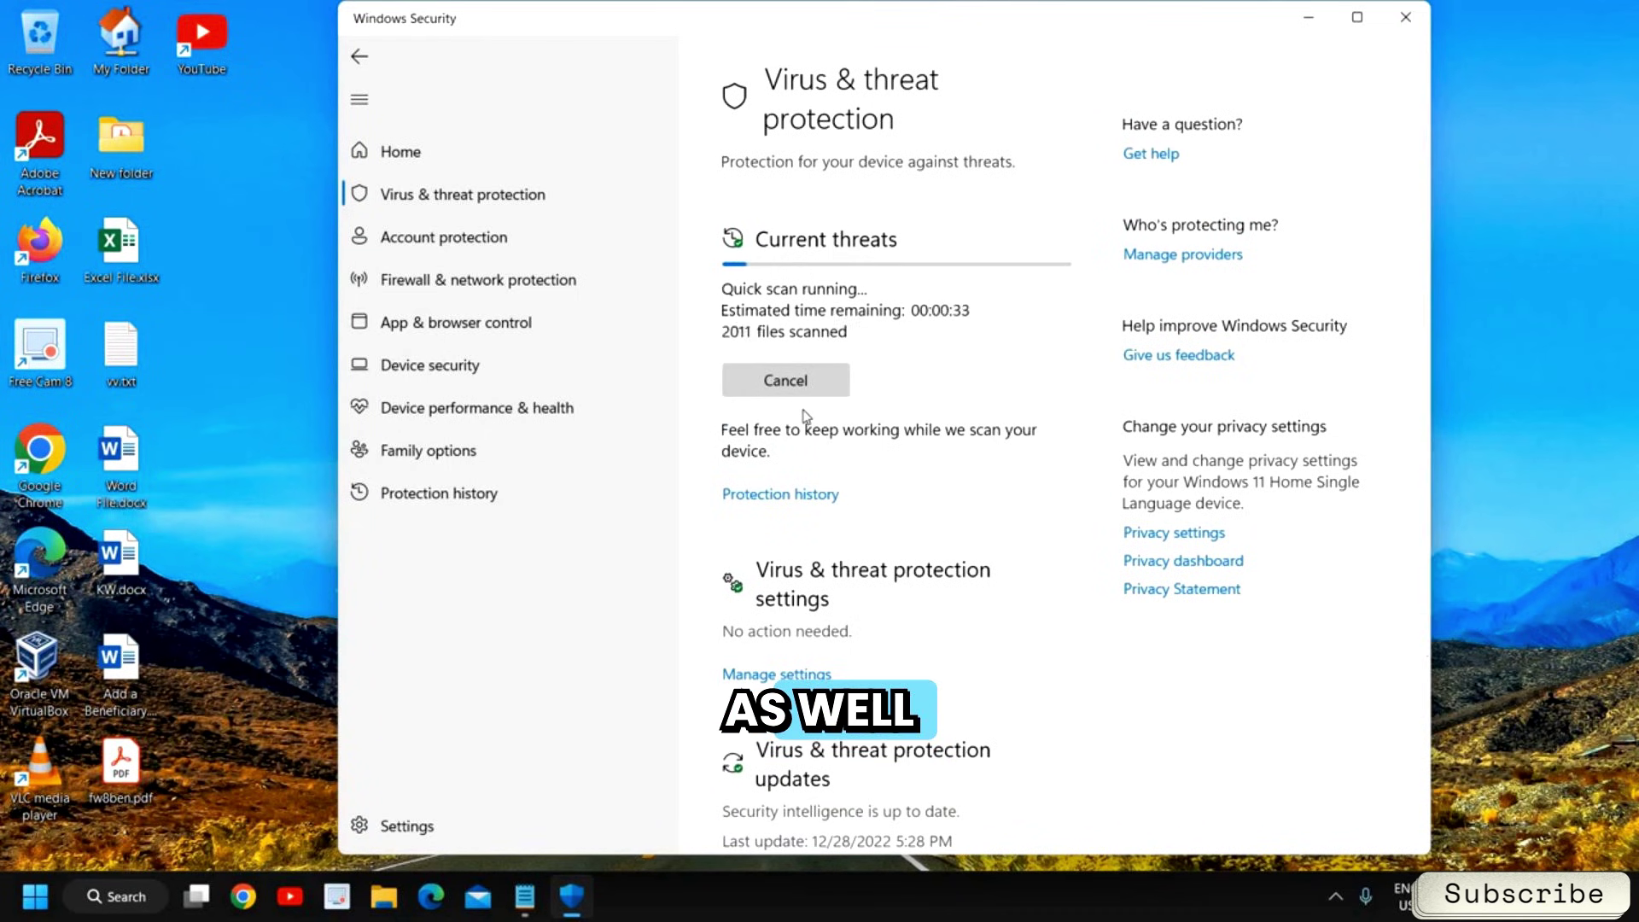
click(1308, 17)
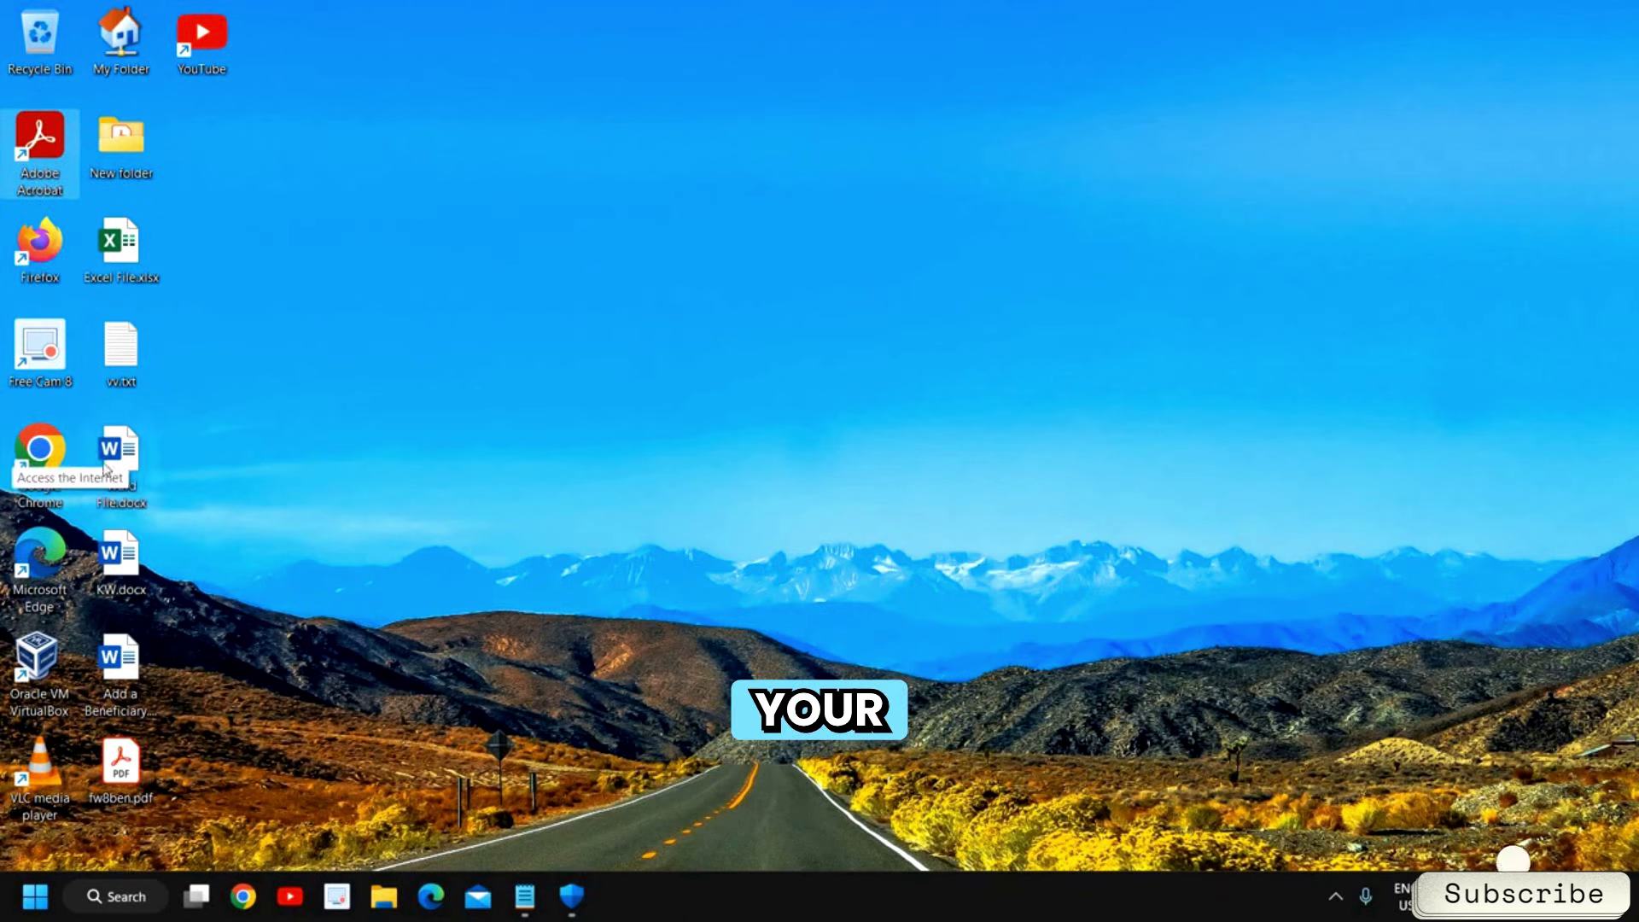
click(35, 898)
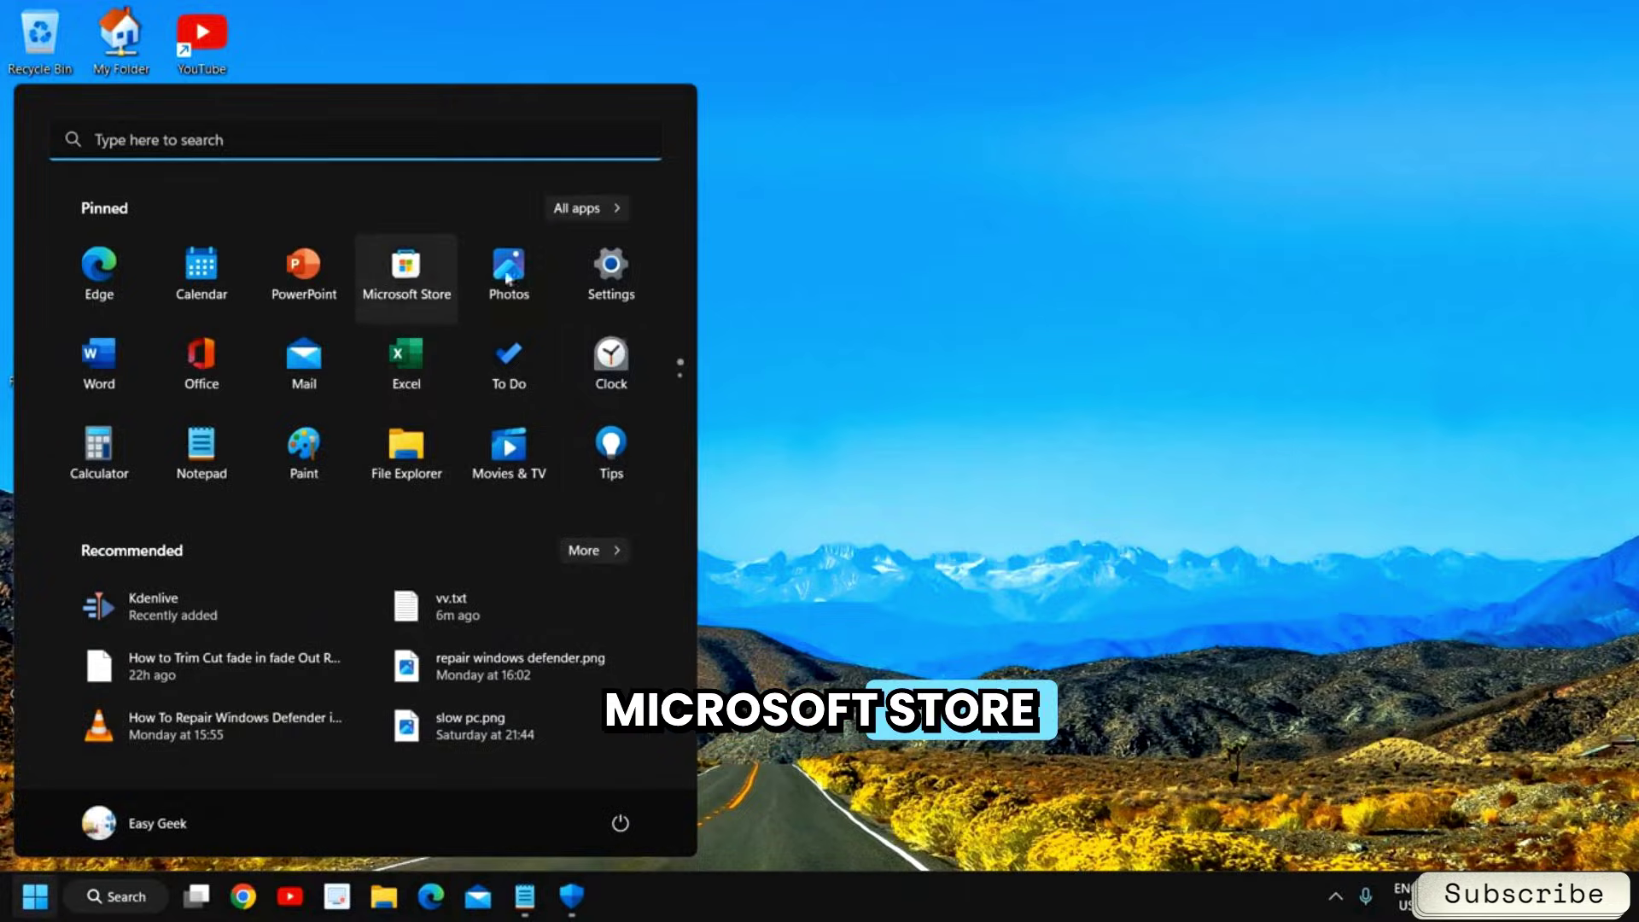
click(406, 271)
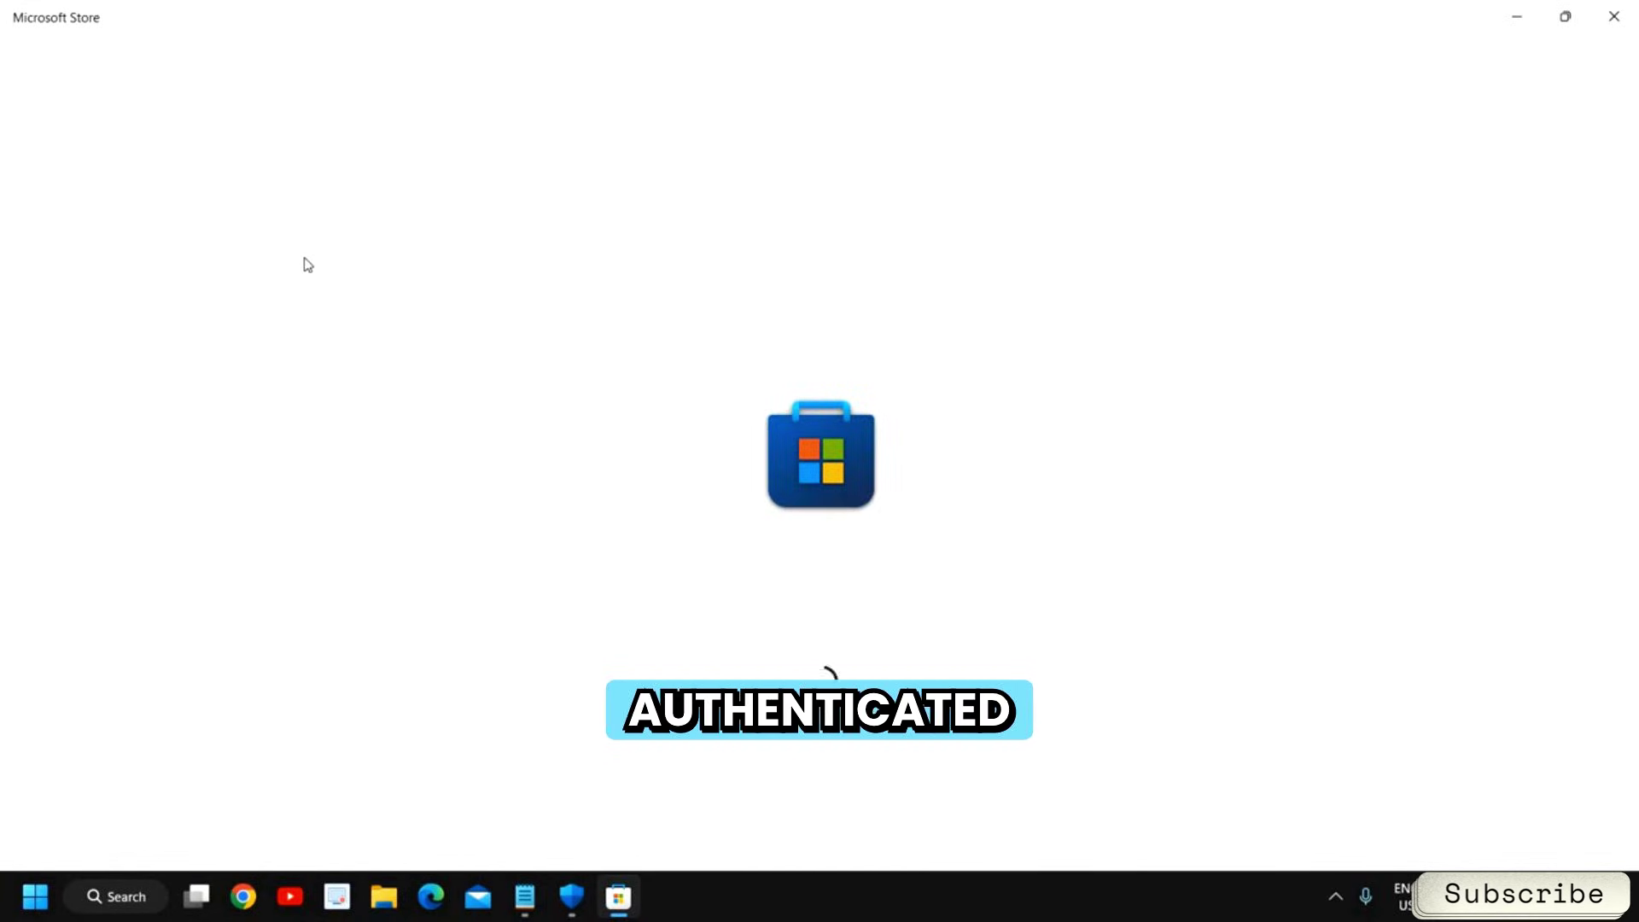
click(1614, 17)
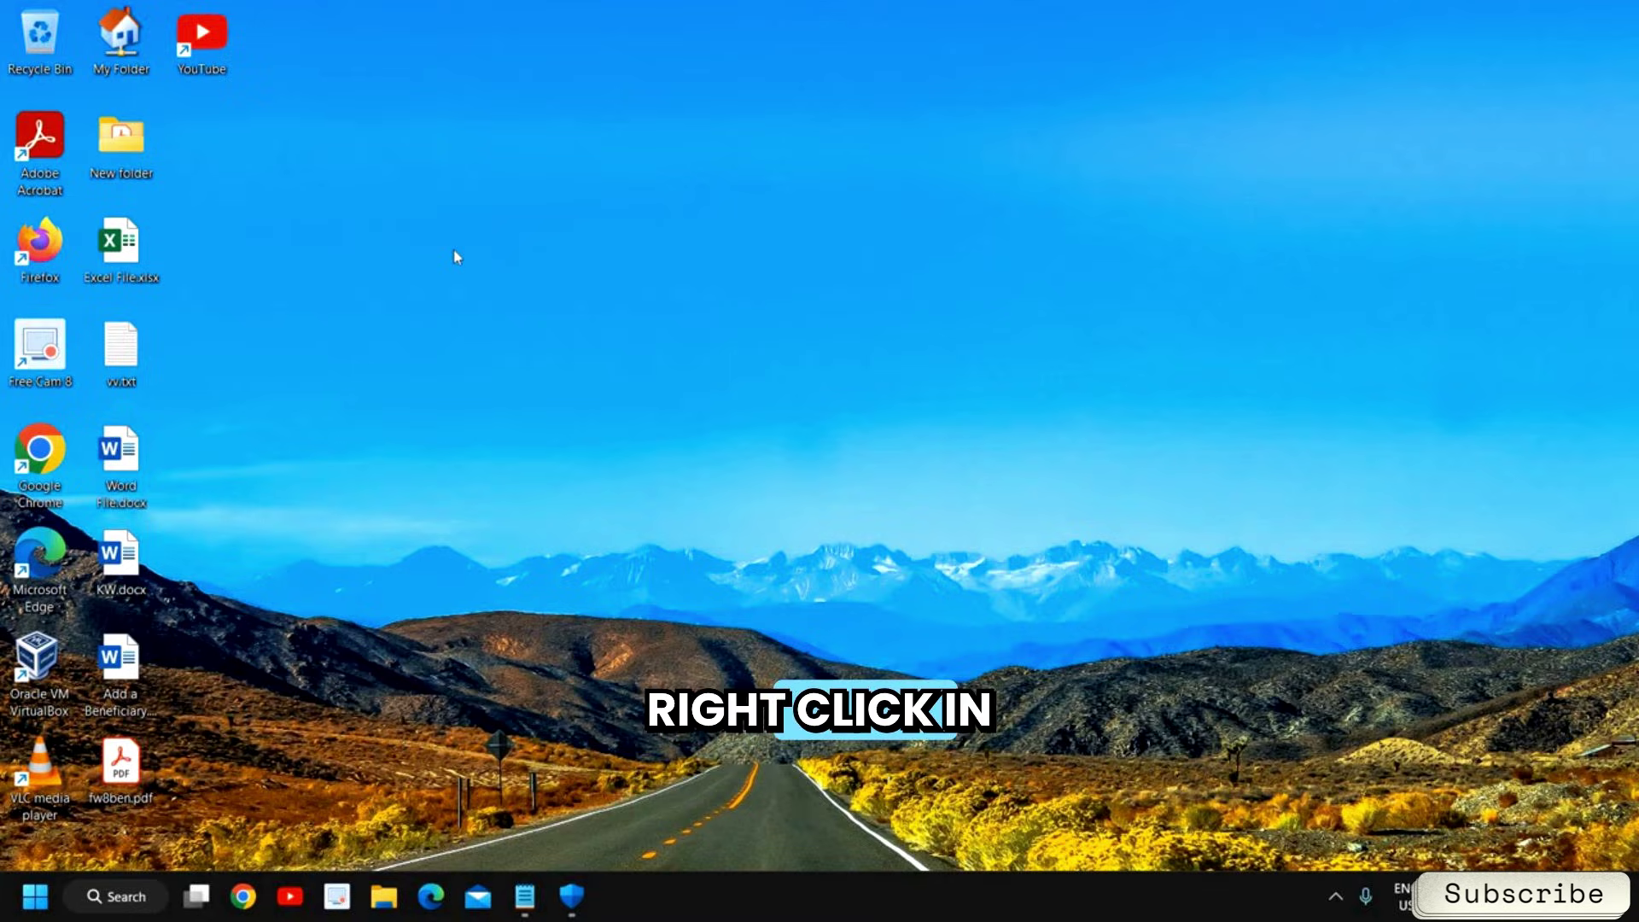
Open Display settings from the desktop menu and lower brightness to about 19.
right_click(454, 257)
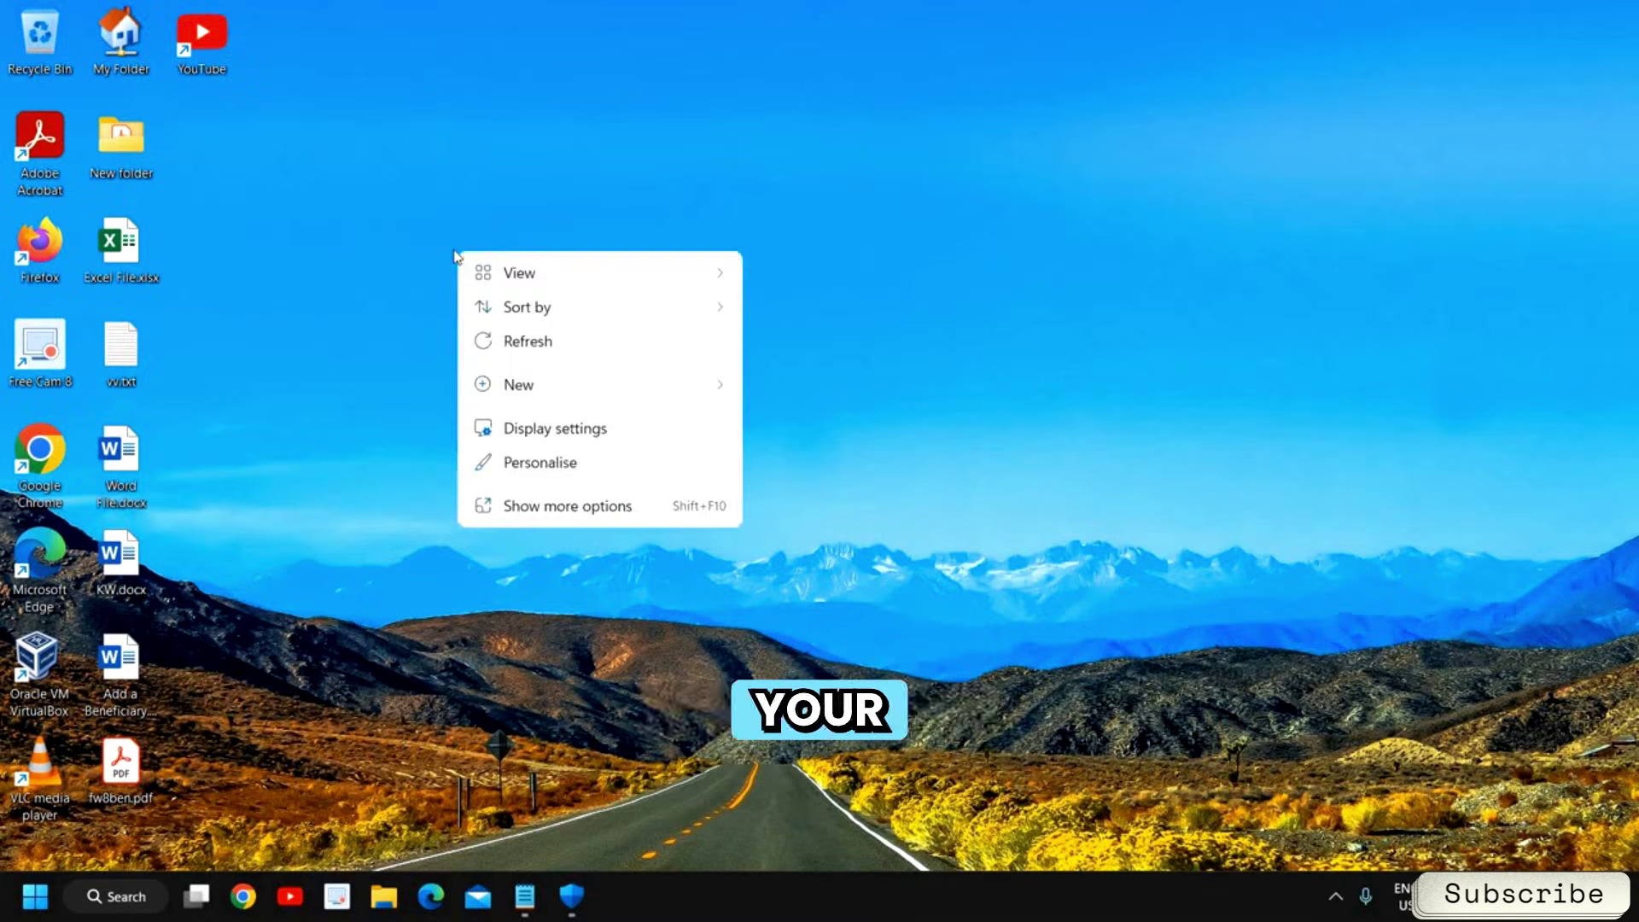
click(530, 429)
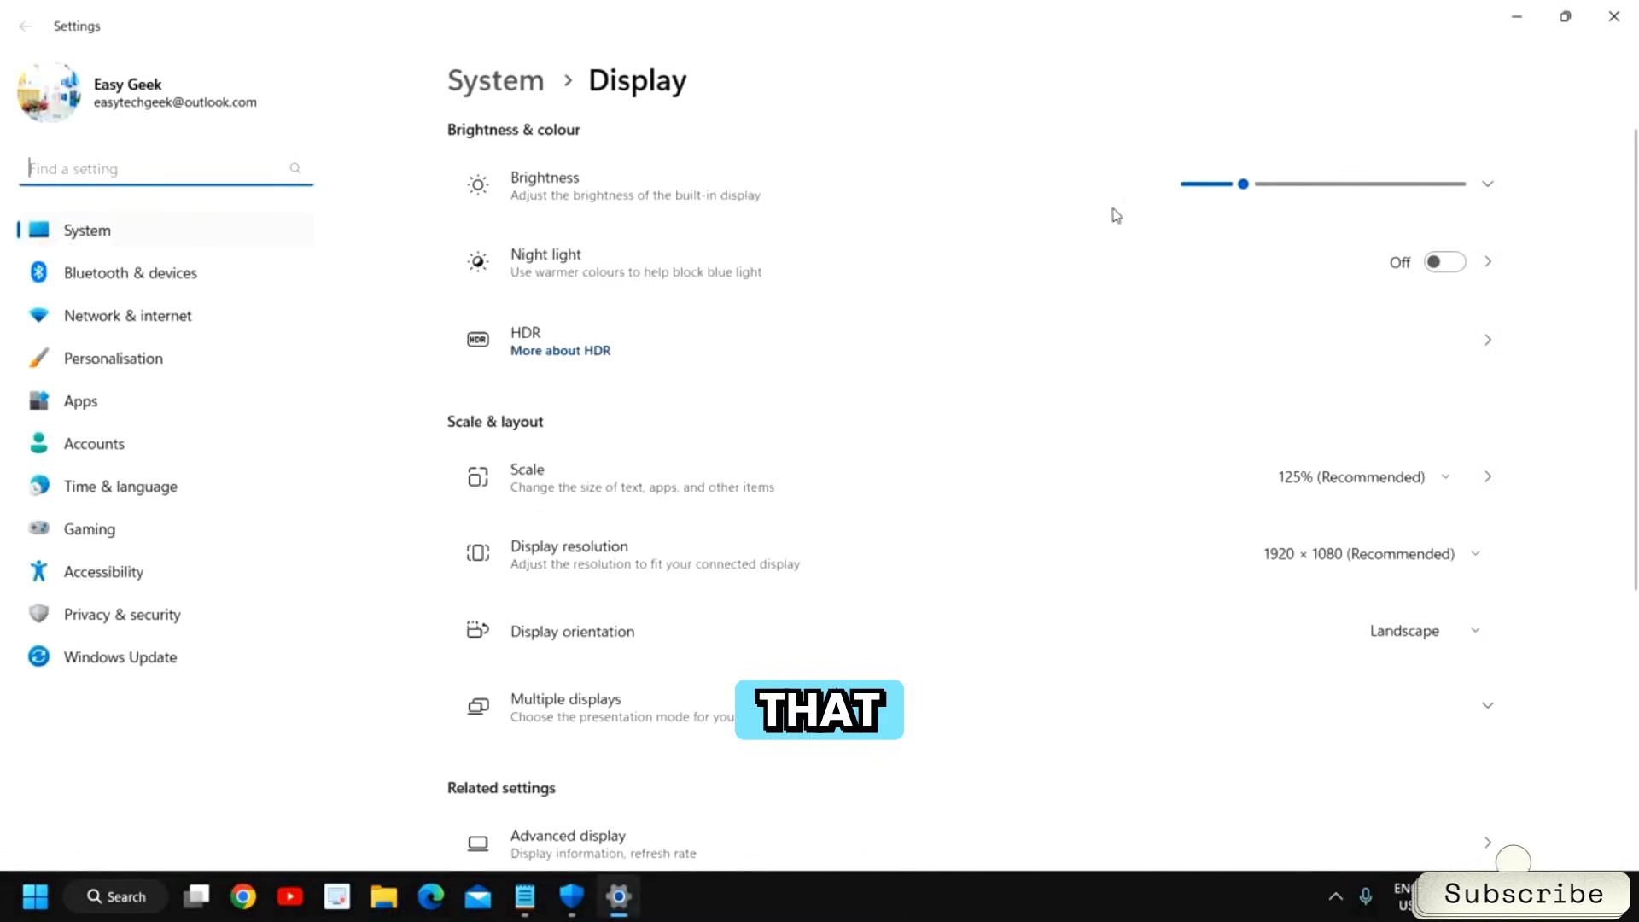
drag(1242, 185, 1240, 184)
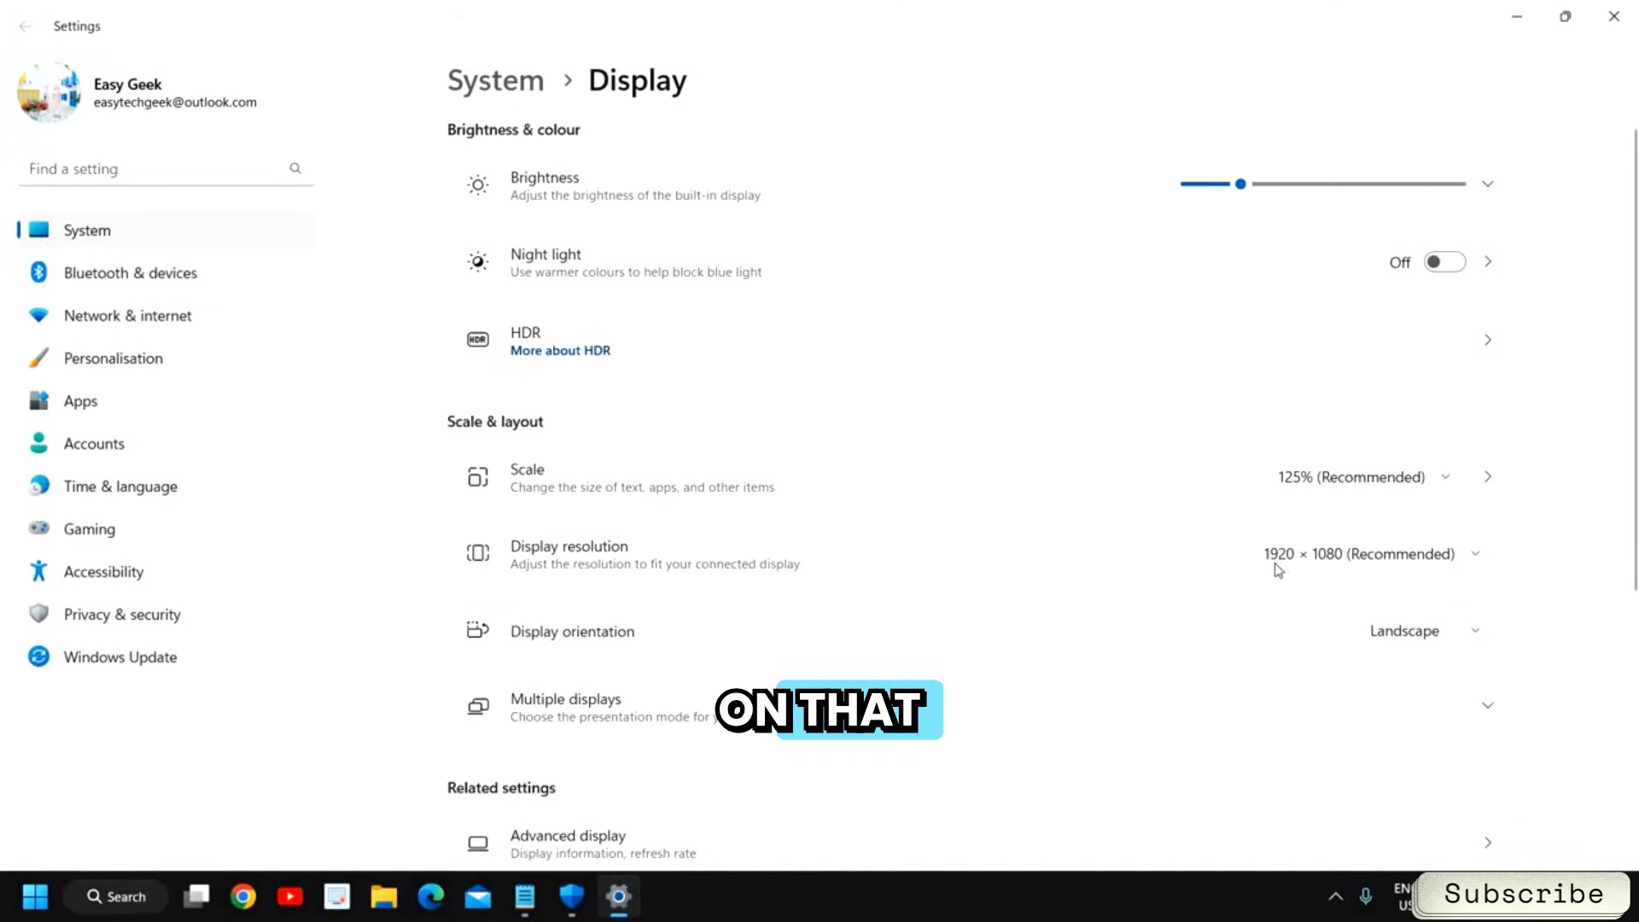
Keep the recommended 1920 × 1080 resolution and review the scaling options.
click(1302, 556)
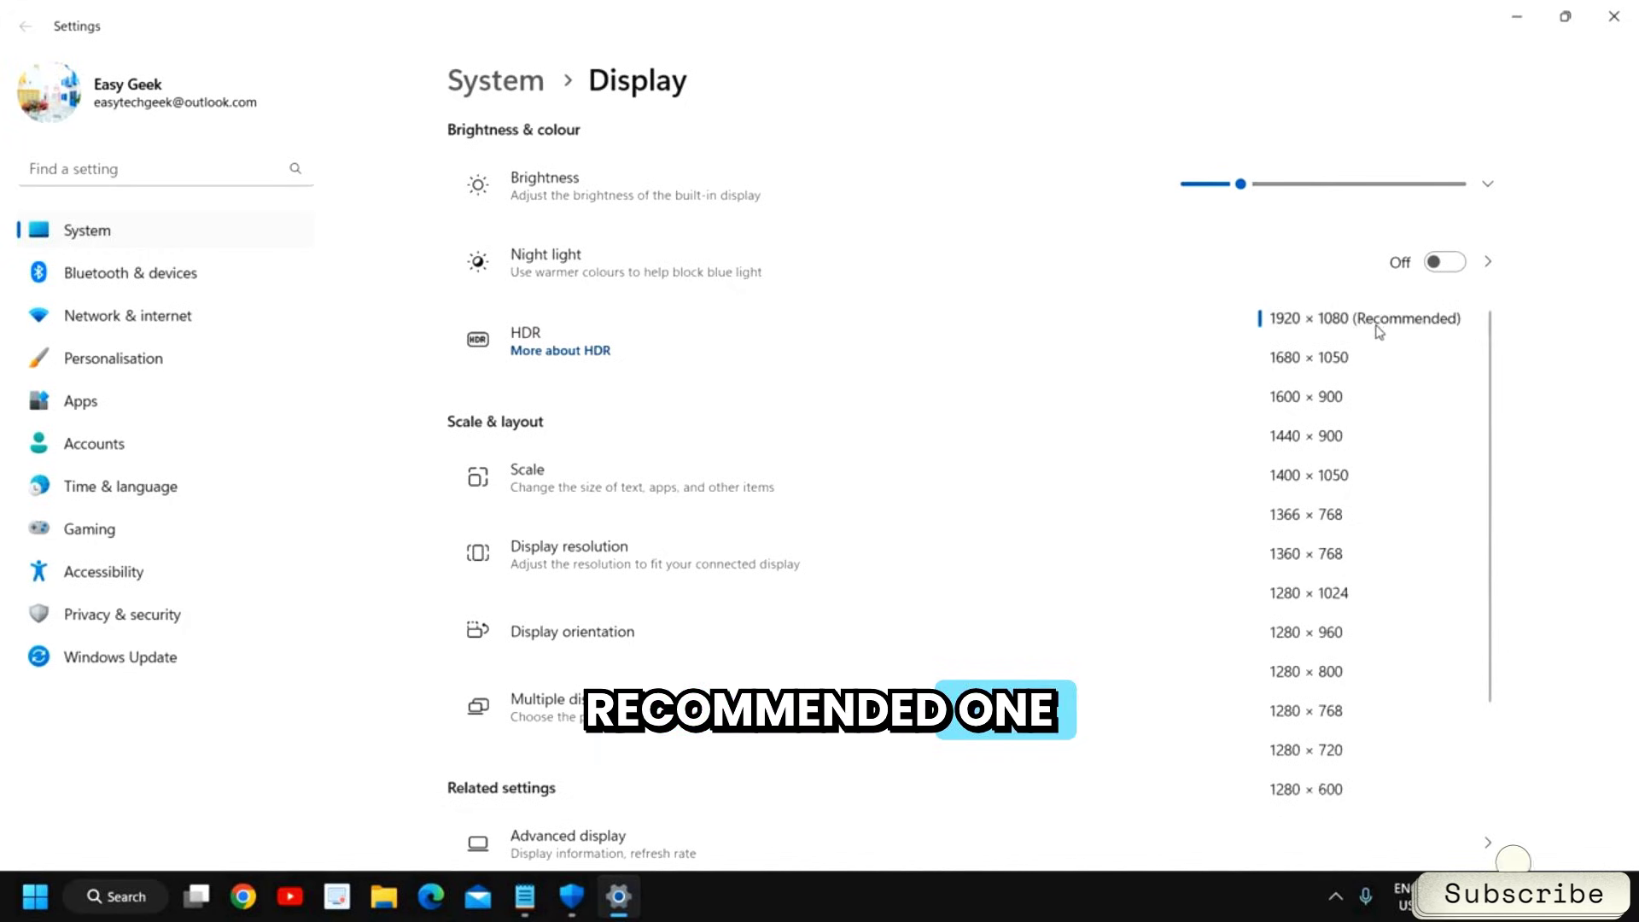
click(444, 525)
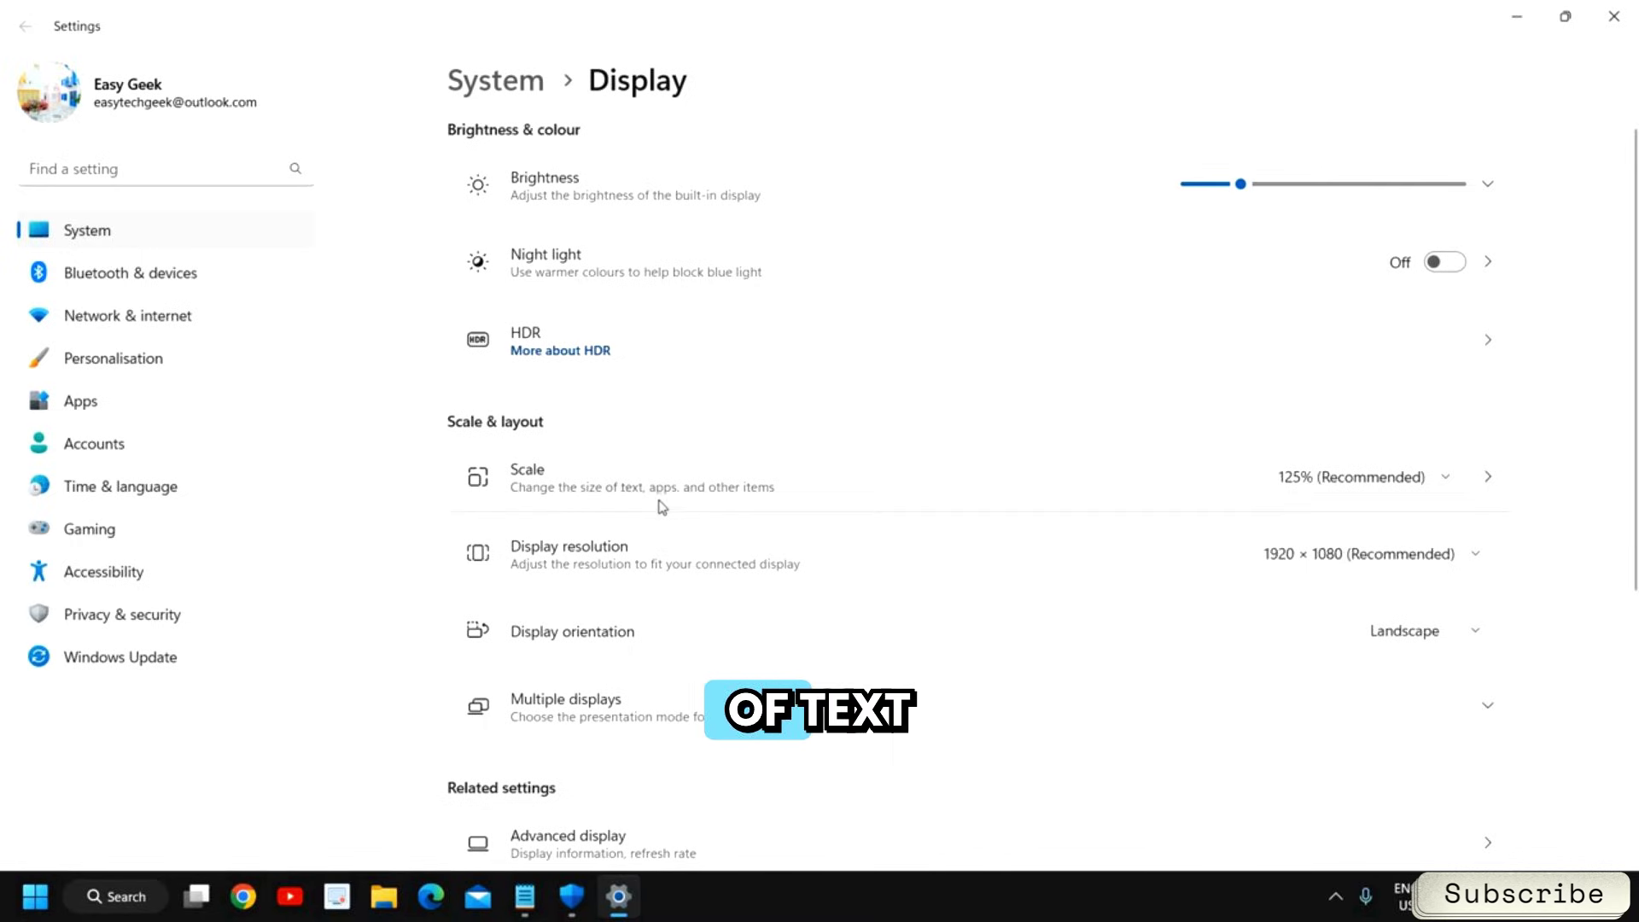
click(1351, 477)
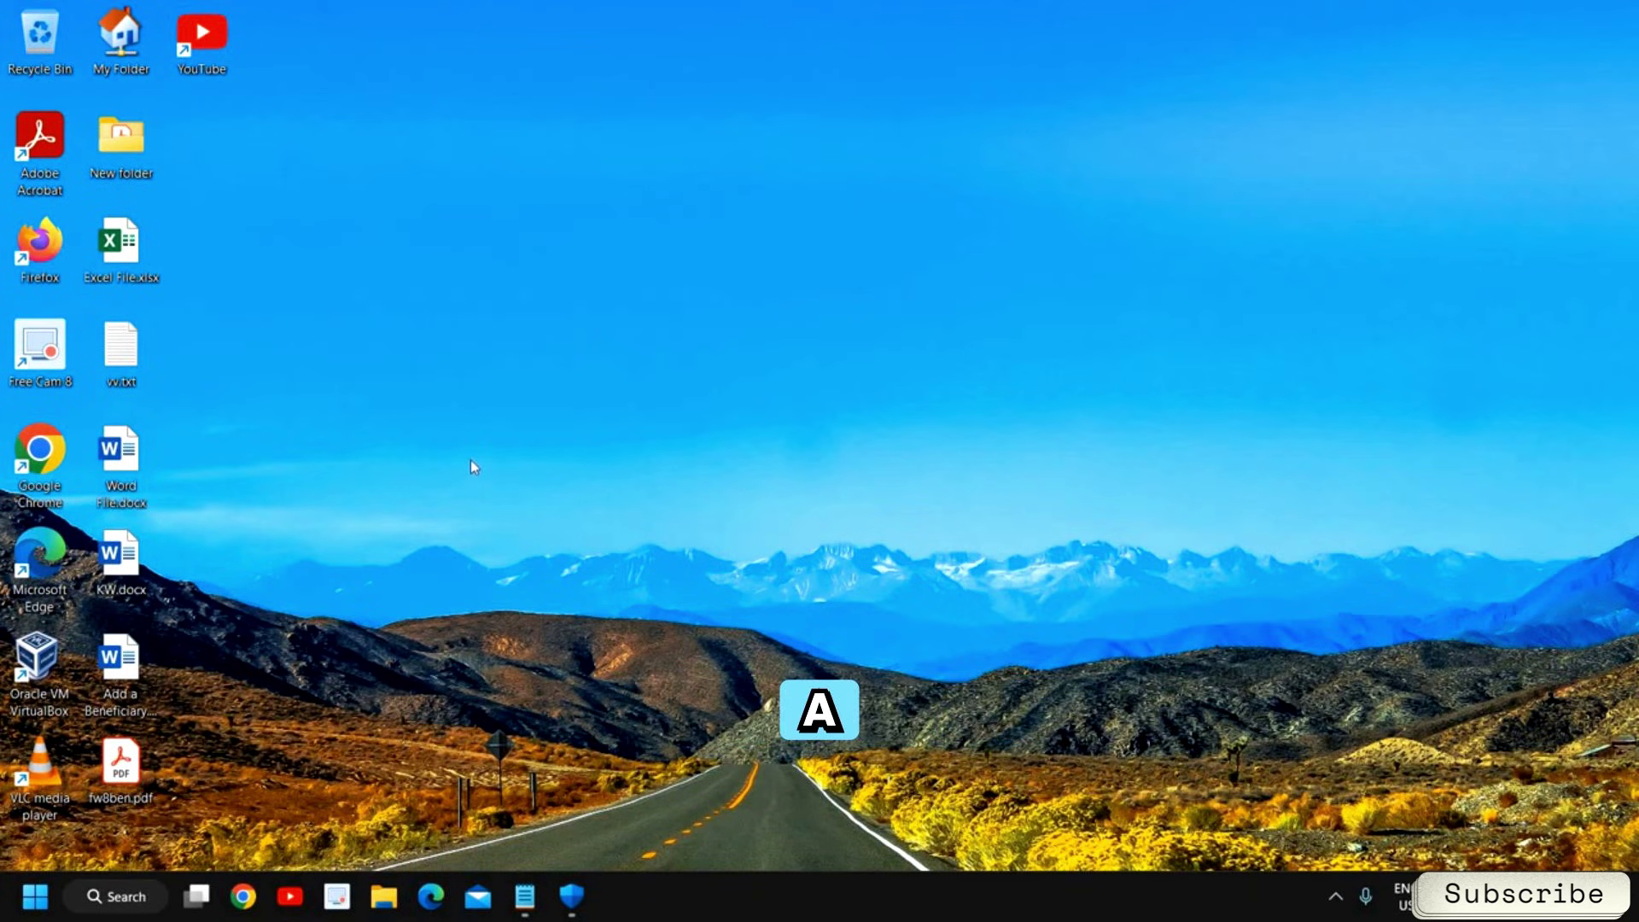
click(107, 898)
text(powerPoint)
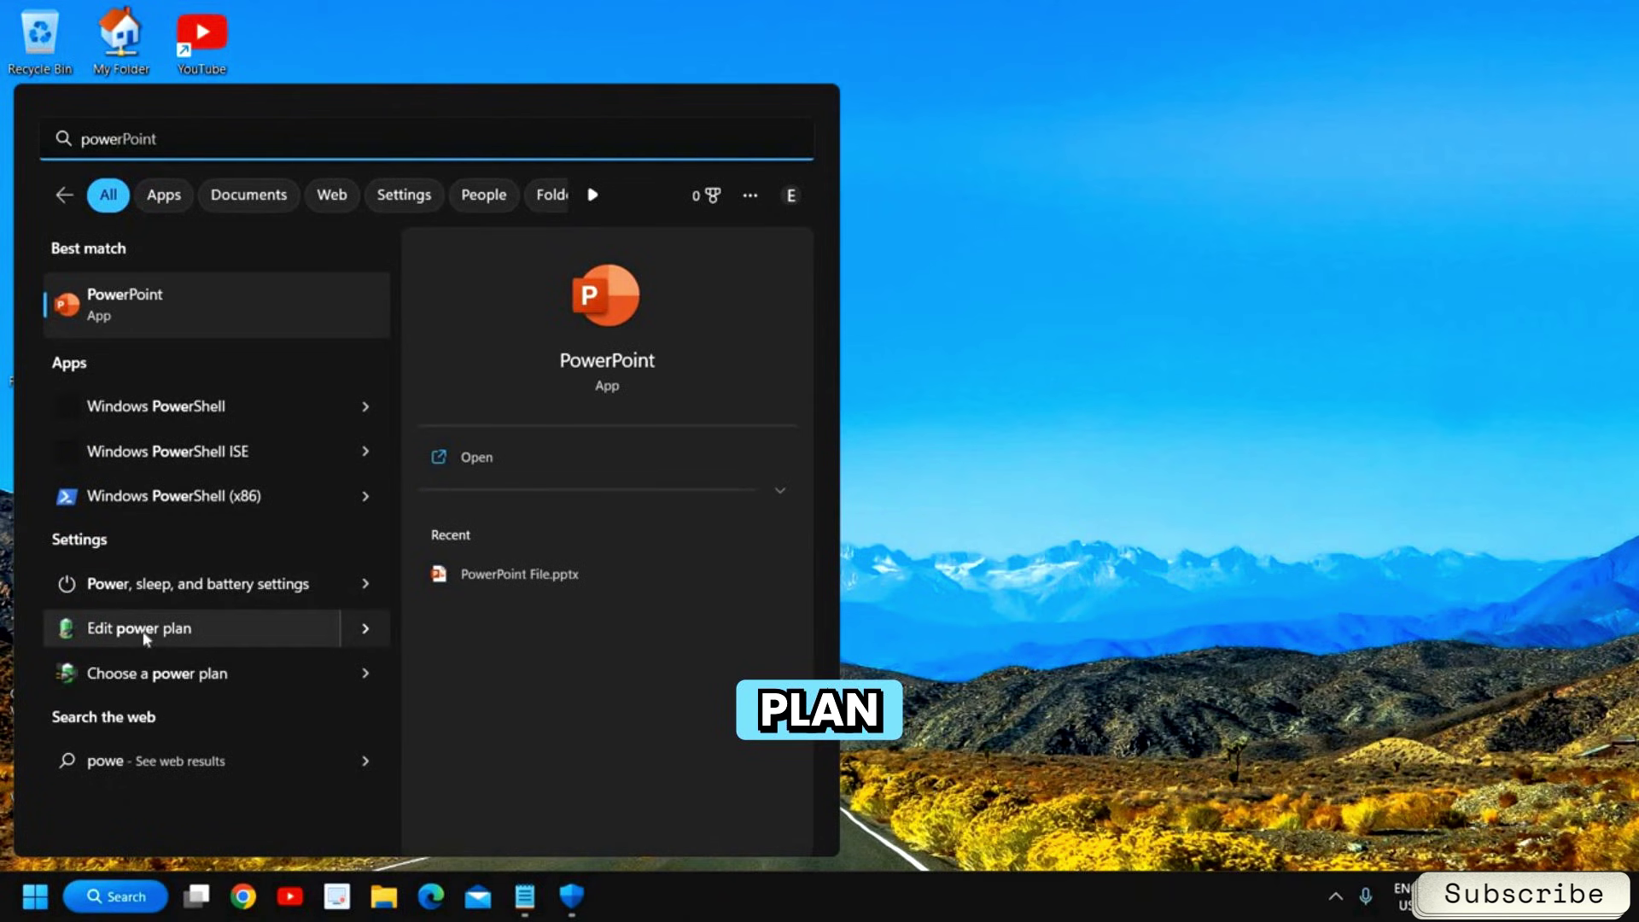
click(236, 682)
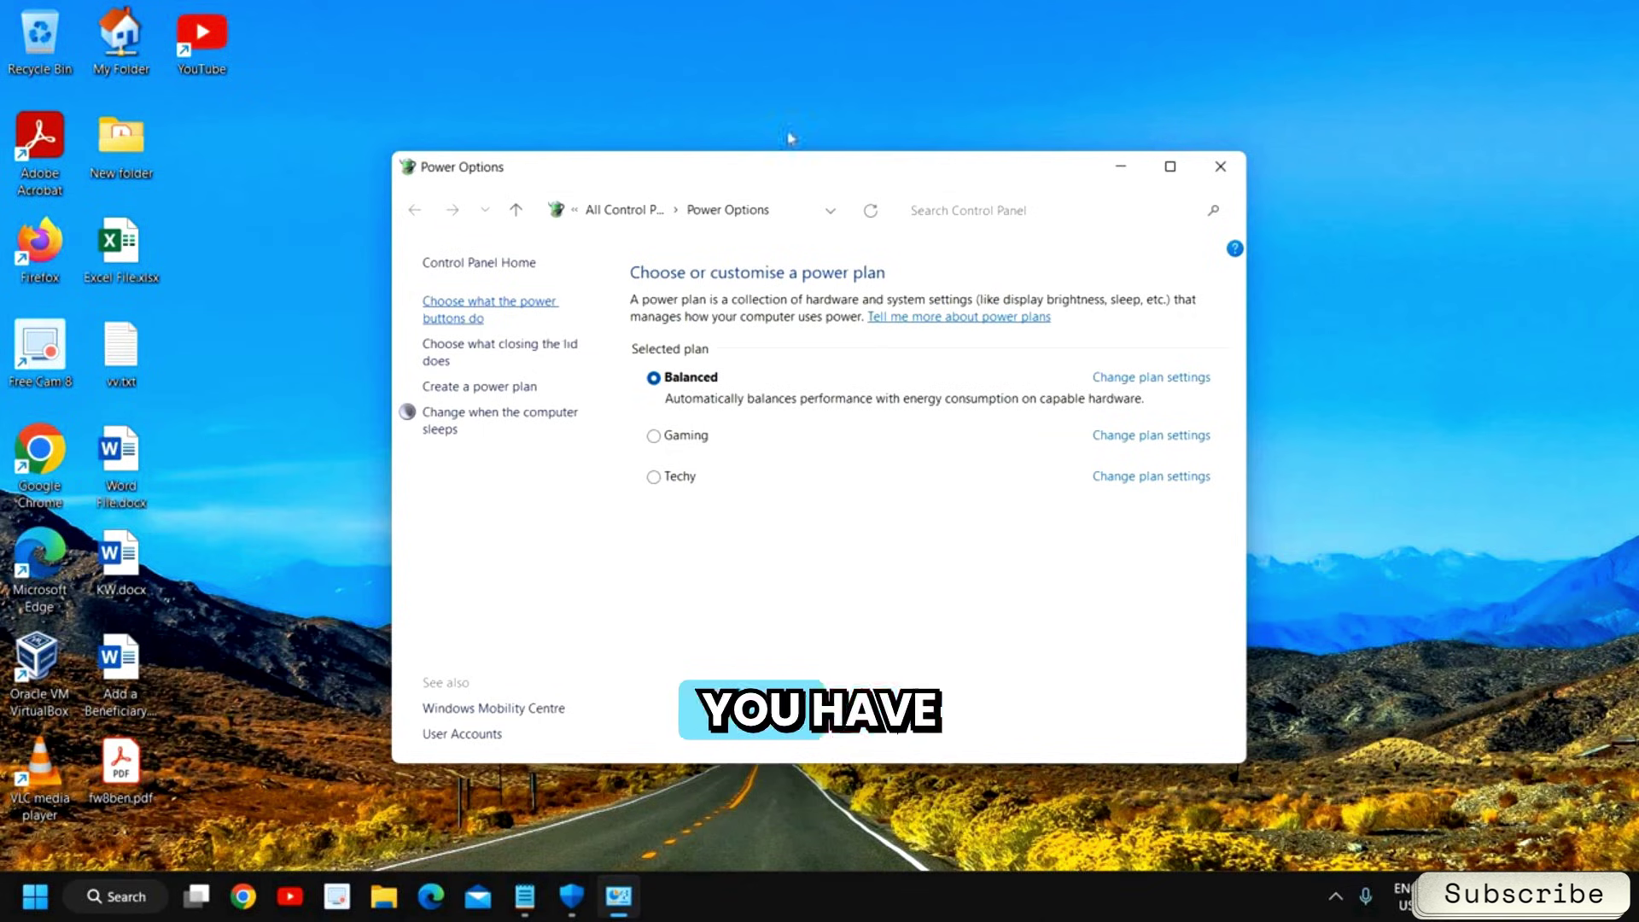
click(1221, 166)
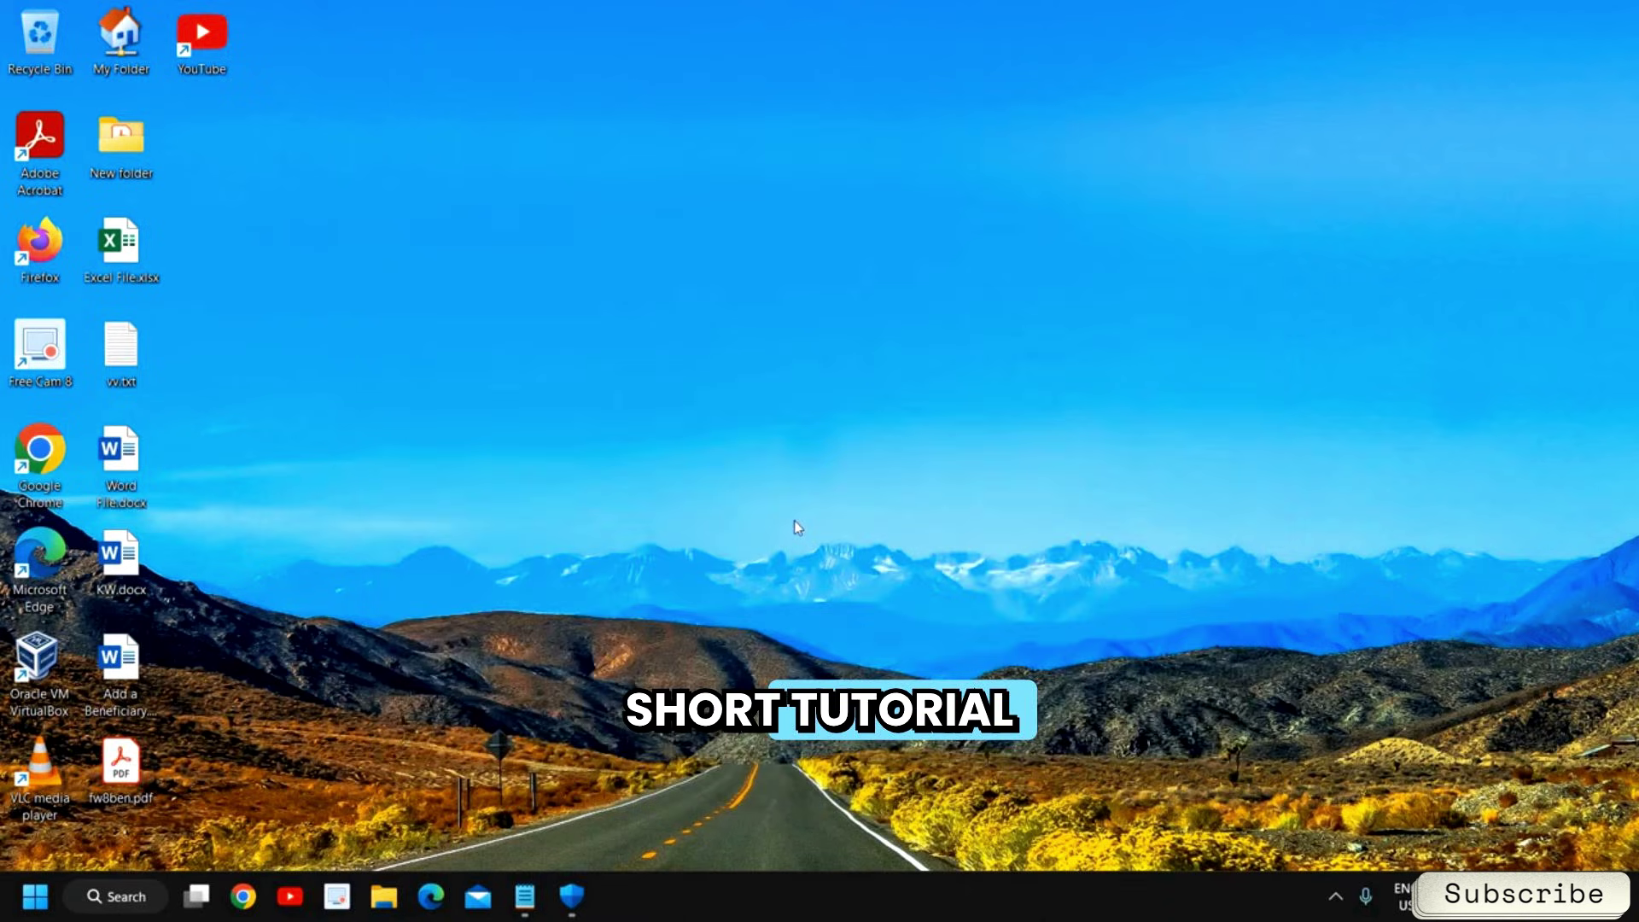